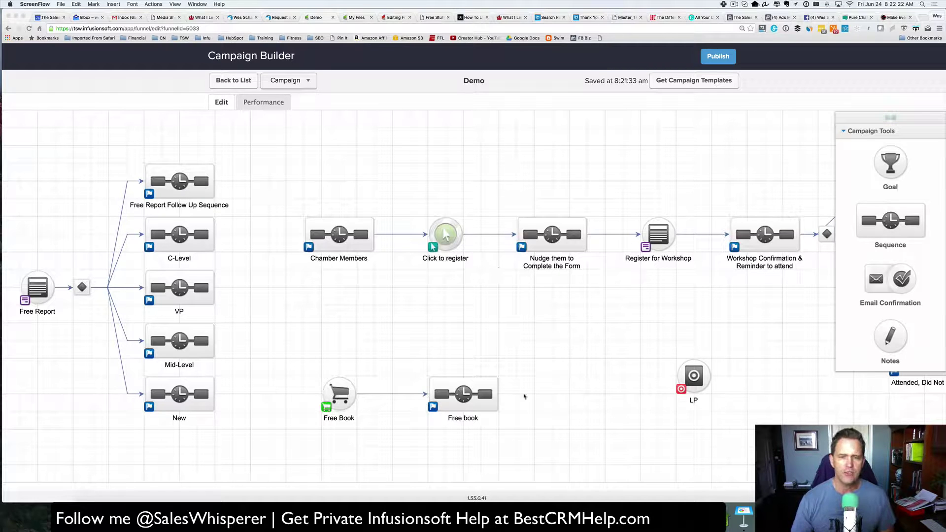
Delete the Free Book goal from the Demo campaign
{"action": "left_click", "coordinate": [345, 414]}
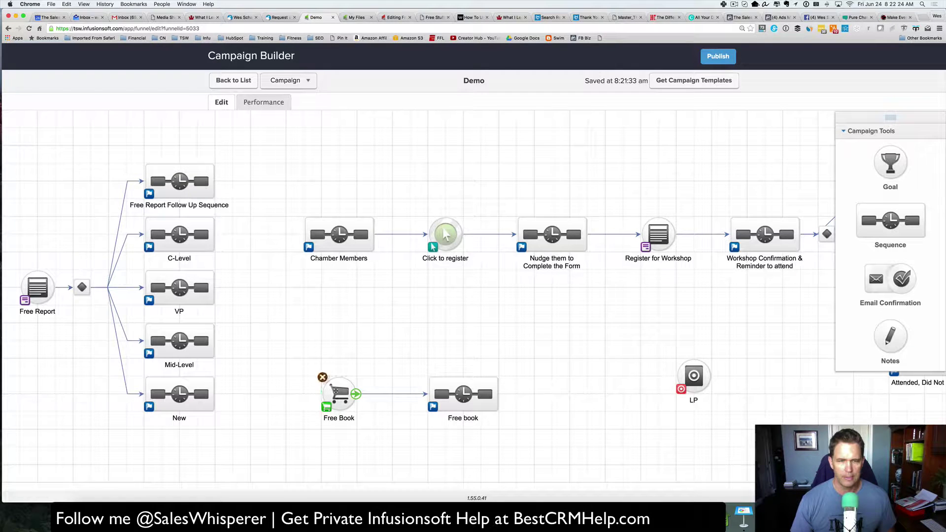
{"action": "left_click", "coordinate": [322, 377]}
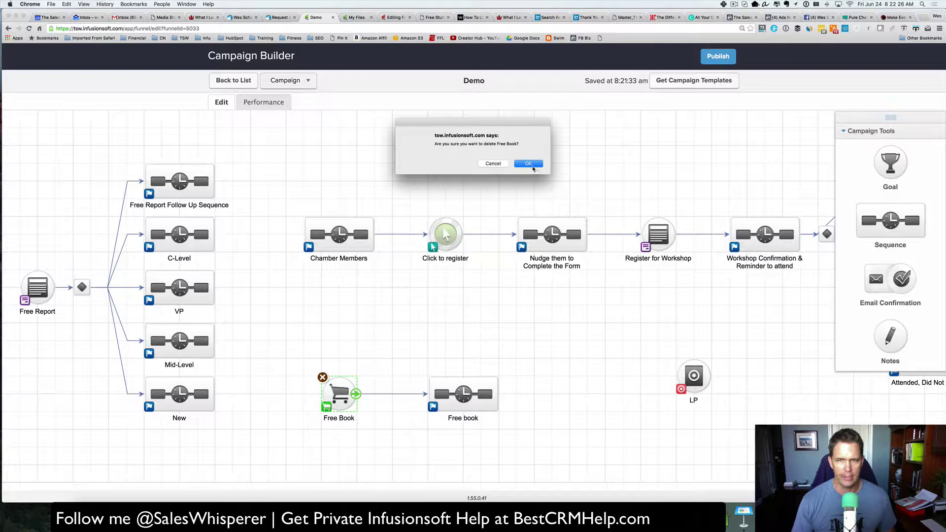
{"action": "left_click", "coordinate": [531, 165]}
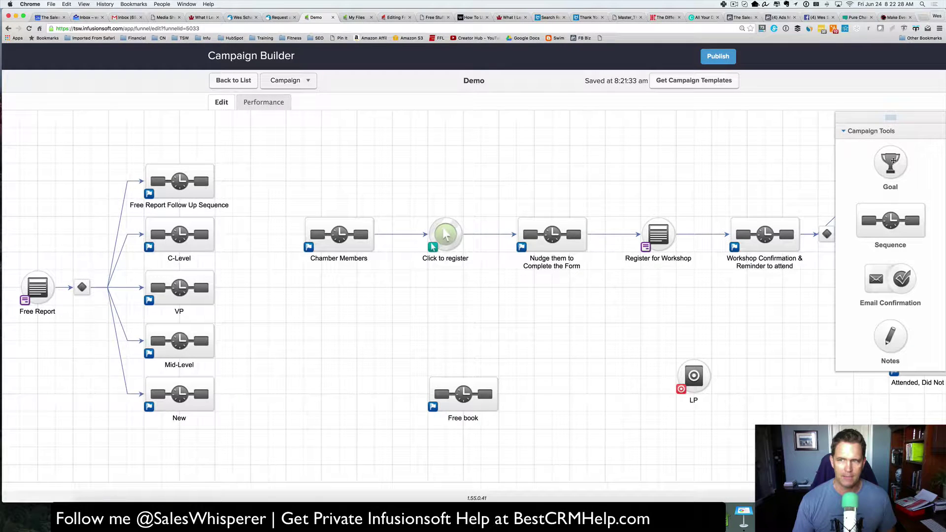
Add a goal named 'Free Report' in its place and connect it to the Free book sequence
{"action": "left_click_drag", "start_coordinate": [890, 164], "coordinate": [373, 395]}
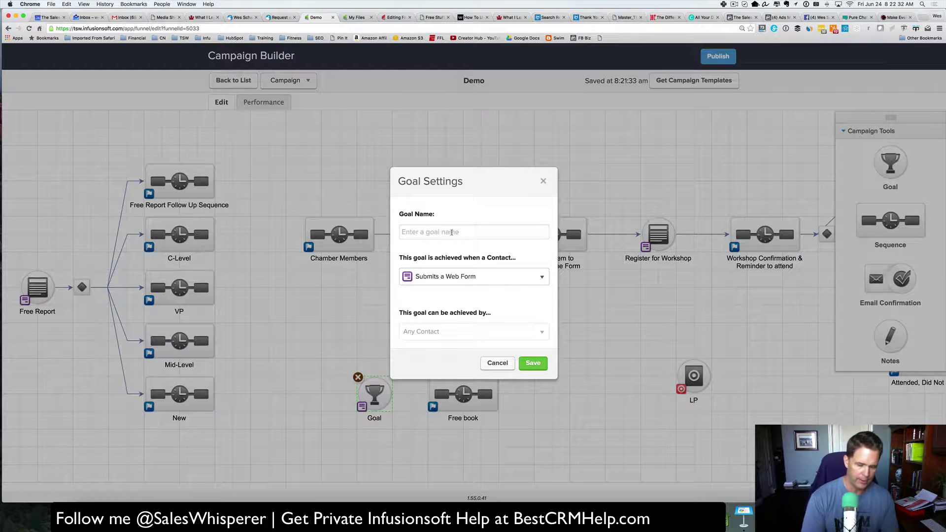
{"action": "type", "text": "Free"}
{"action": "key", "text": "Down"}
{"action": "key", "text": "Return"}
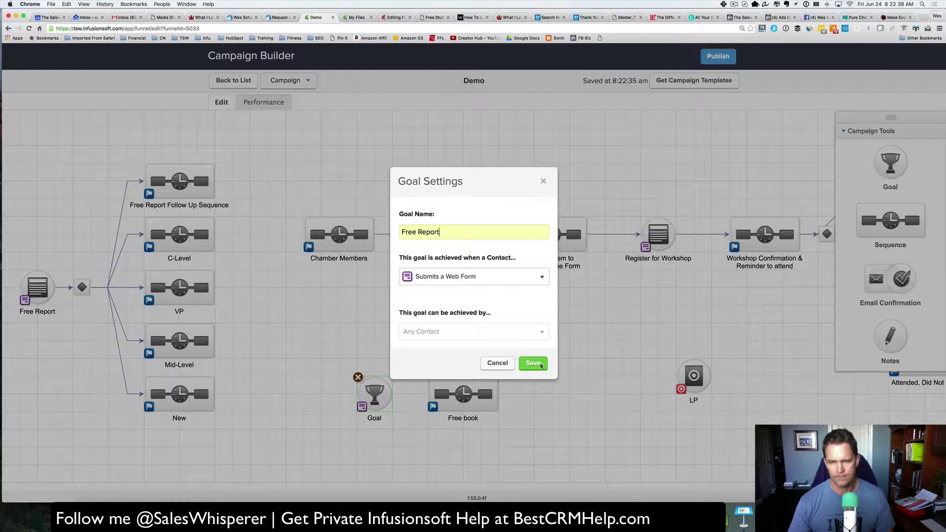
{"action": "left_click", "coordinate": [541, 365]}
{"action": "left_click_drag", "start_coordinate": [394, 396], "coordinate": [463, 391]}
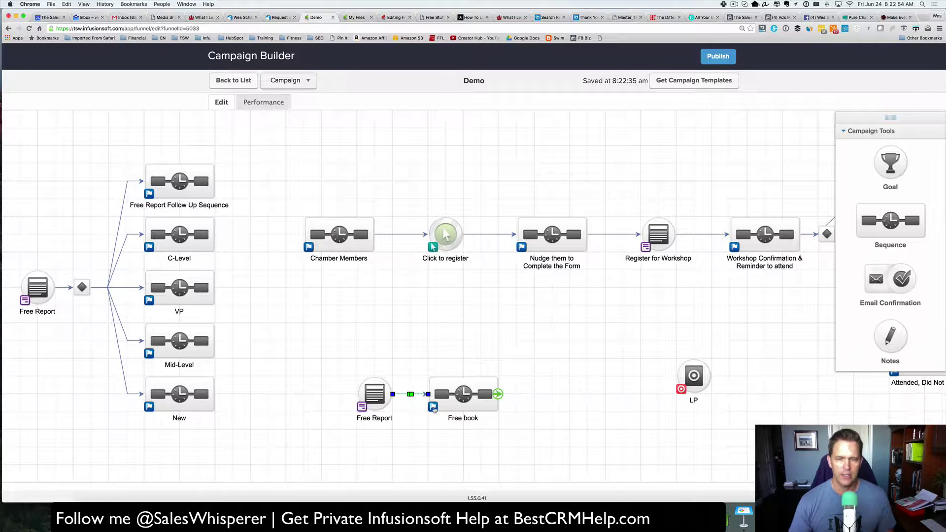
{"action": "left_click", "coordinate": [434, 408]}
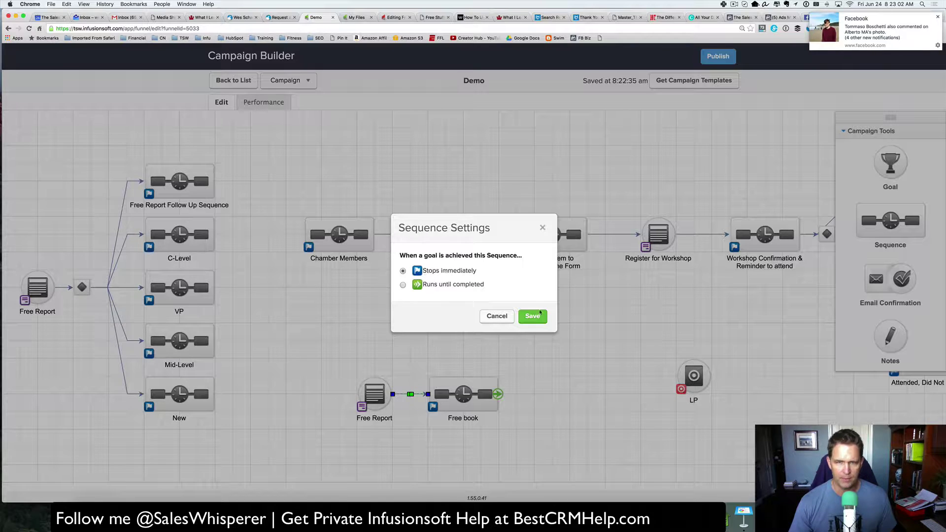
{"action": "left_click", "coordinate": [497, 316]}
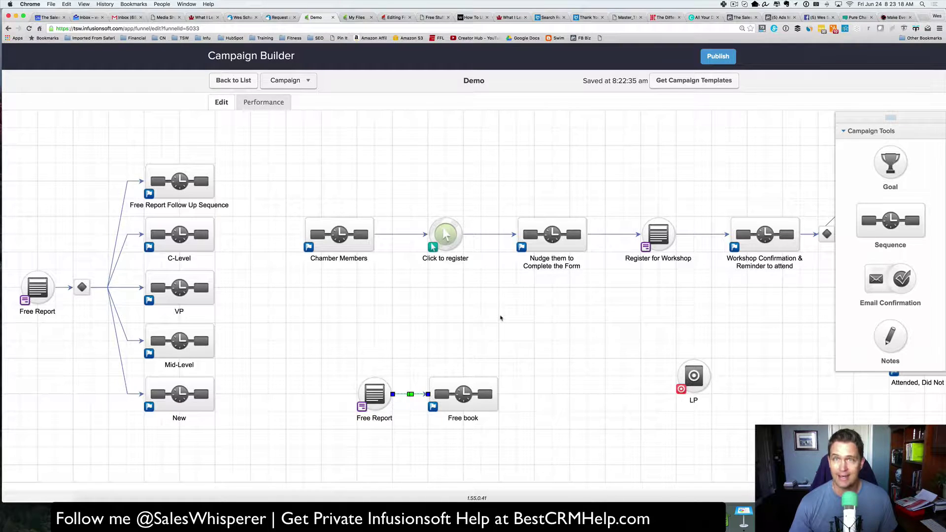
Remove the Apply 2 tags and Ship the free book steps and link Start to the 'Your book is on its way' email
{"action": "double_click", "coordinate": [464, 393]}
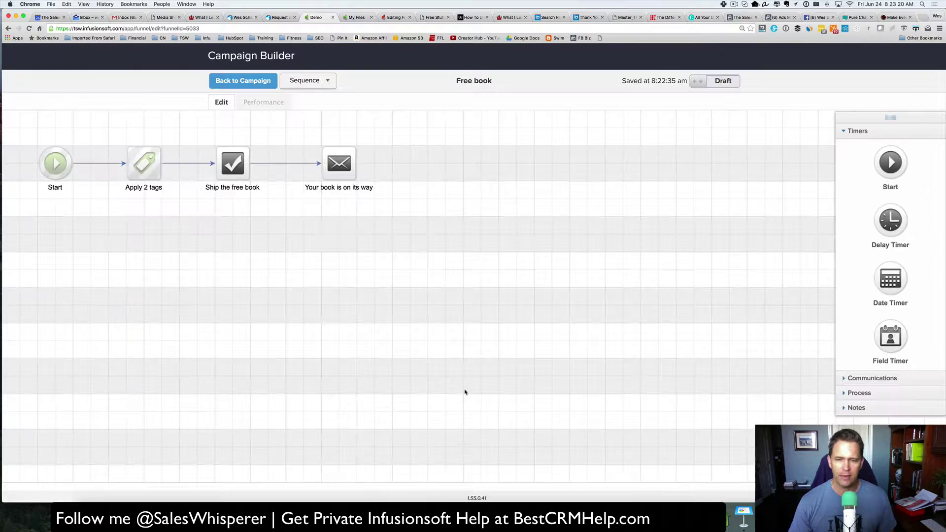
{"action": "mouse_move", "coordinate": [143, 152]}
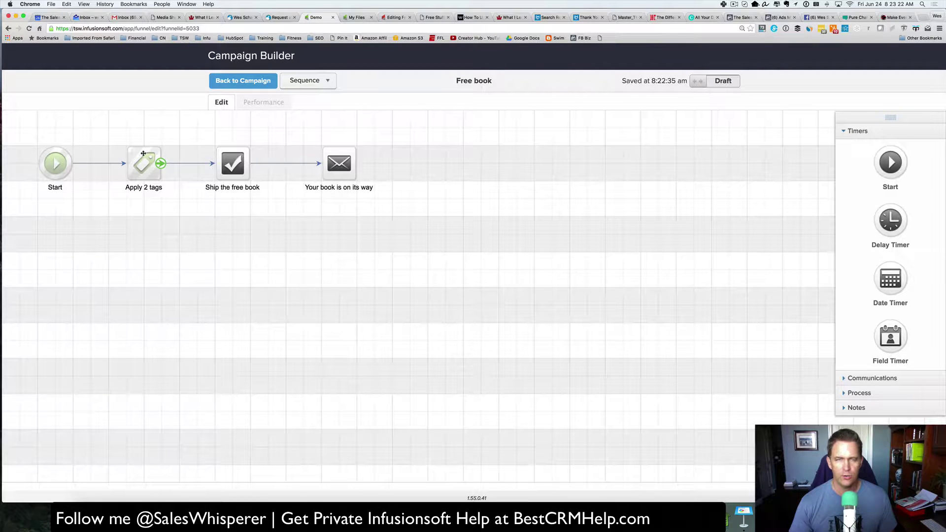
{"action": "left_click", "coordinate": [127, 146]}
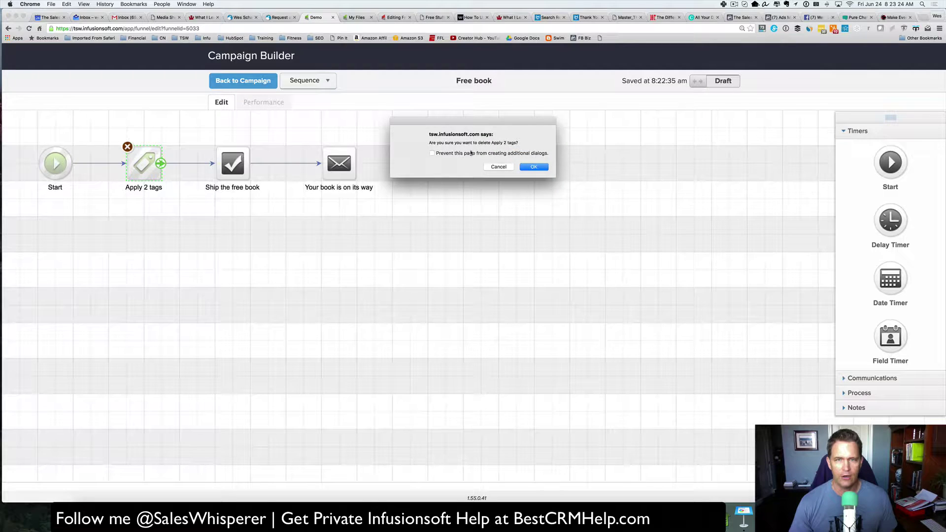
{"action": "left_click", "coordinate": [527, 167]}
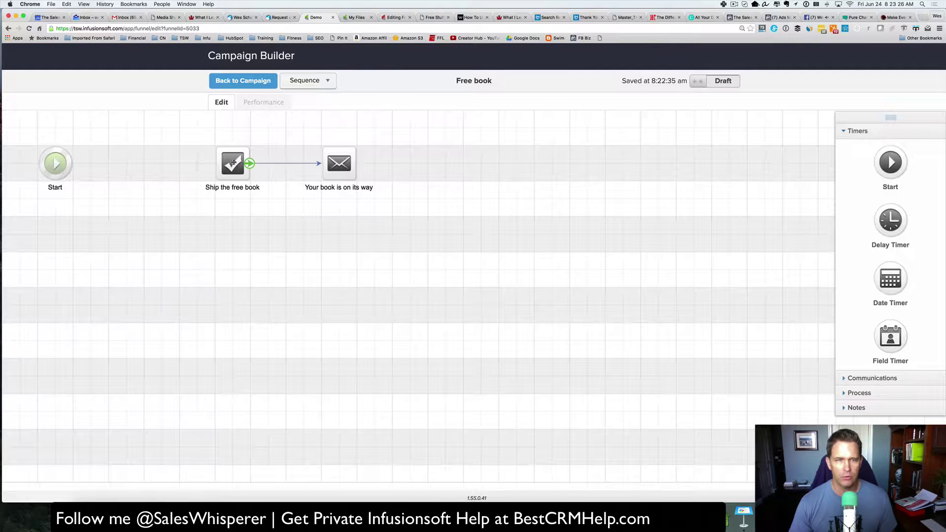
{"action": "left_click", "coordinate": [216, 147]}
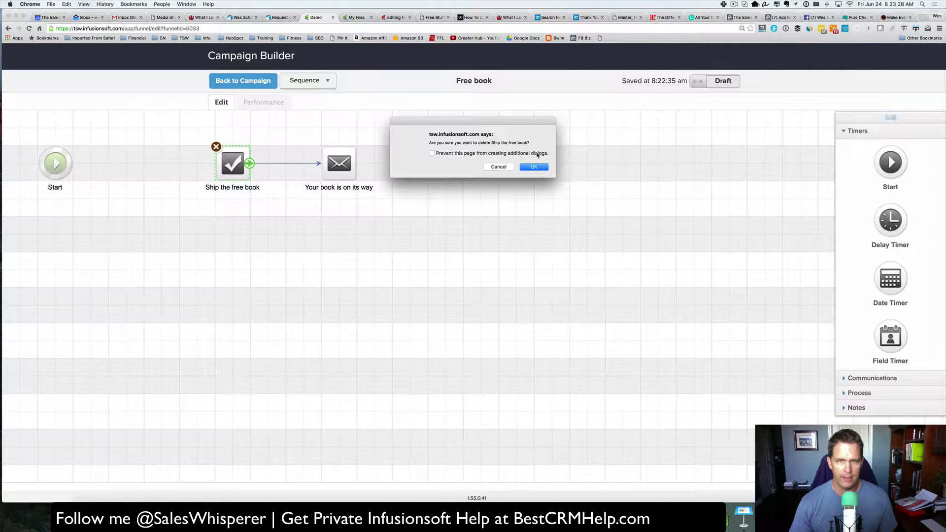
{"action": "left_click", "coordinate": [534, 167]}
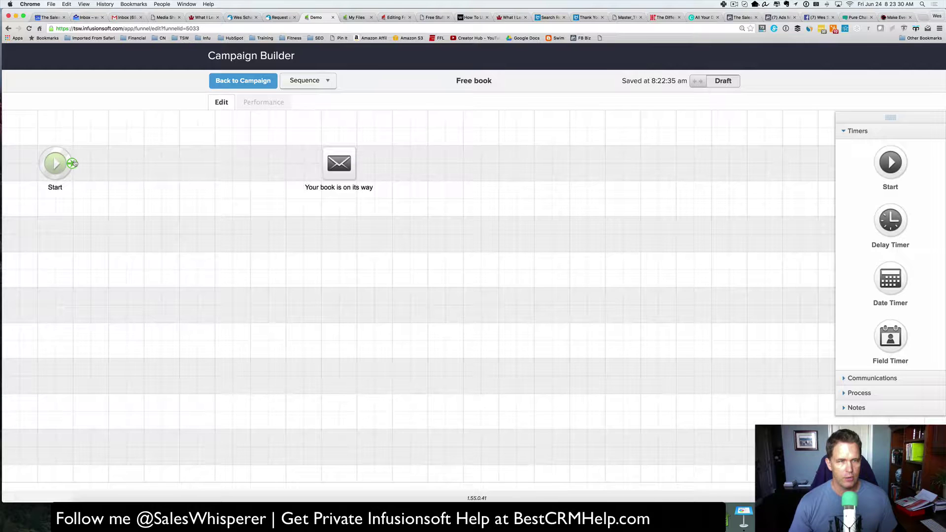
{"action": "left_click_drag", "start_coordinate": [72, 163], "coordinate": [144, 168]}
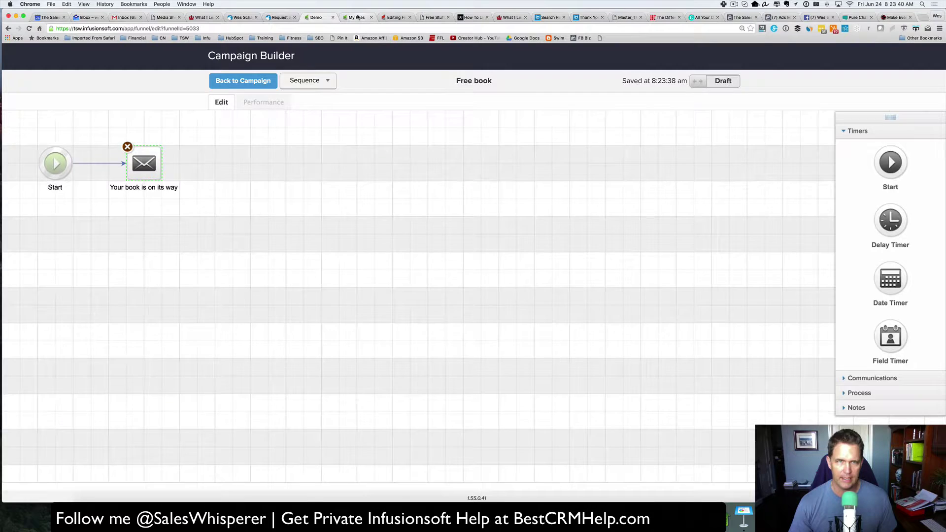
Go to the Files page under My Files and show the Company Files list
{"action": "left_click", "coordinate": [358, 17]}
{"action": "mouse_move", "coordinate": [426, 87]}
{"action": "left_click", "coordinate": [233, 57]}
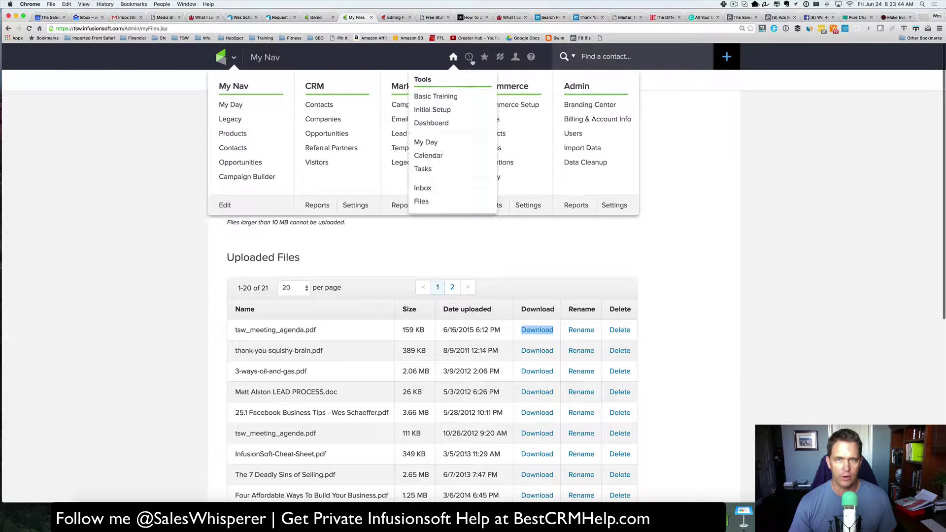
{"action": "left_click", "coordinate": [436, 200]}
{"action": "left_click", "coordinate": [251, 148]}
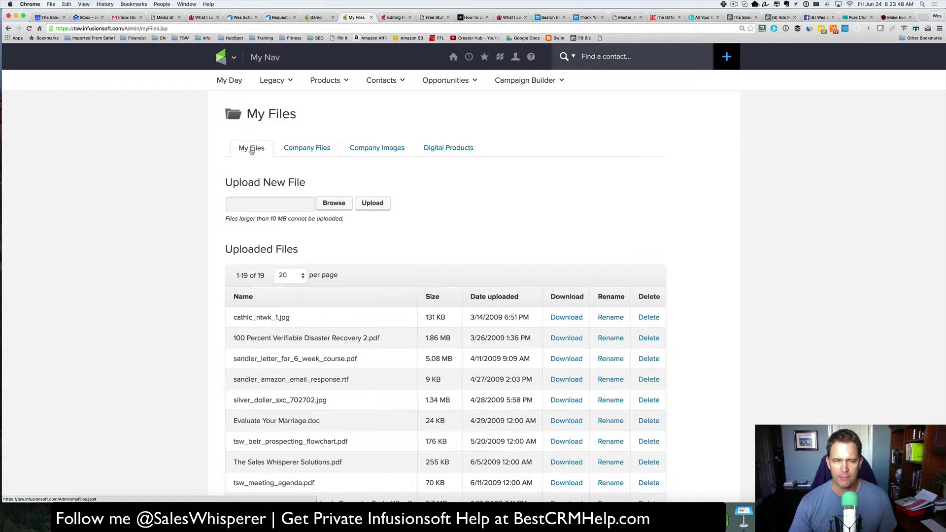
{"action": "left_click", "coordinate": [307, 149]}
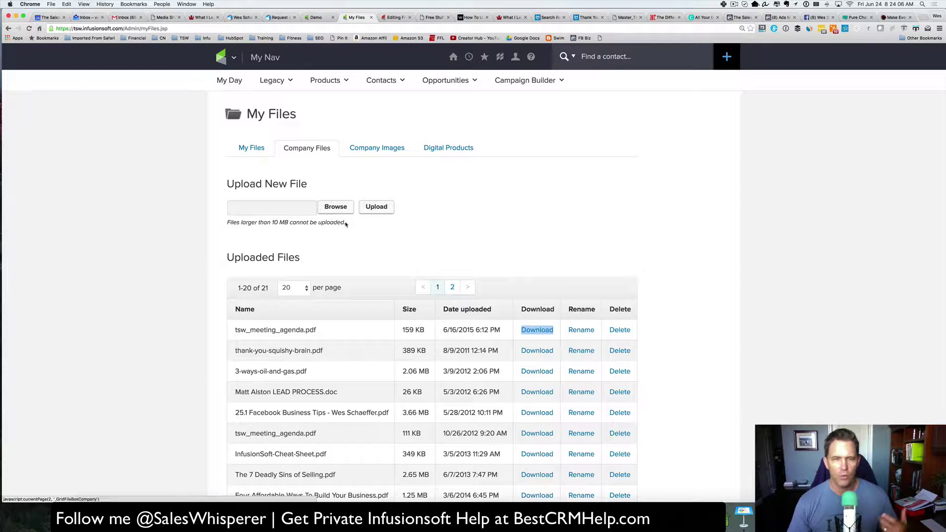
Copy the download link address of tsw_meeting_agenda.pdf
{"action": "triple_click", "coordinate": [280, 221]}
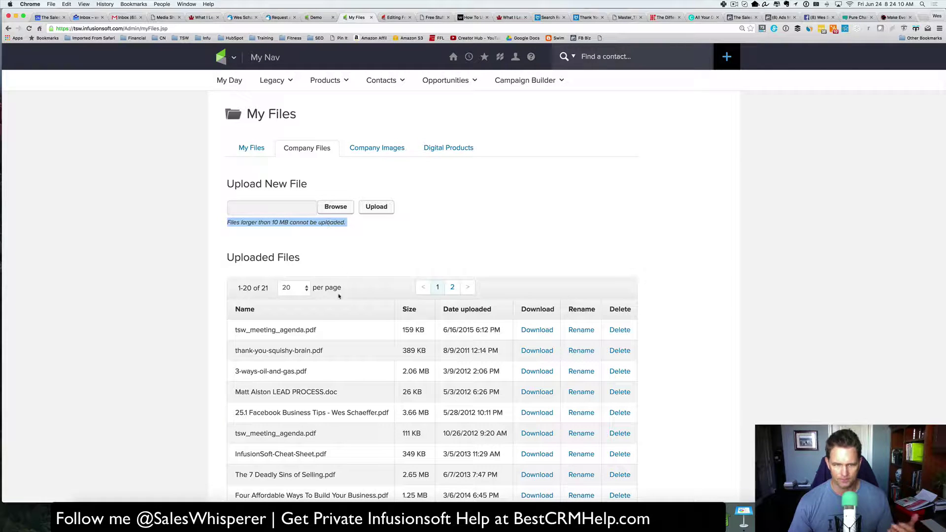
{"action": "right_click", "coordinate": [534, 330]}
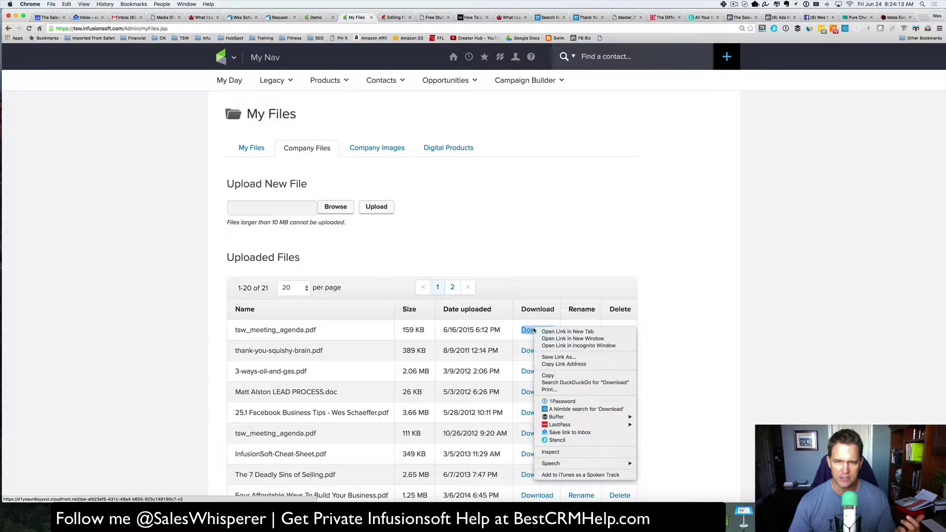
{"action": "left_click", "coordinate": [562, 364]}
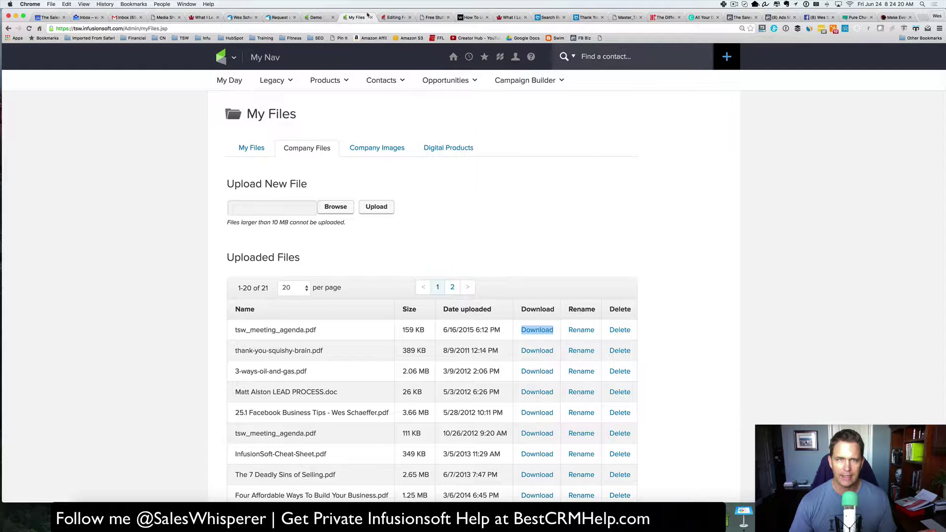
Rename the email step to 'Your report is on its way'
{"action": "left_click", "coordinate": [315, 18]}
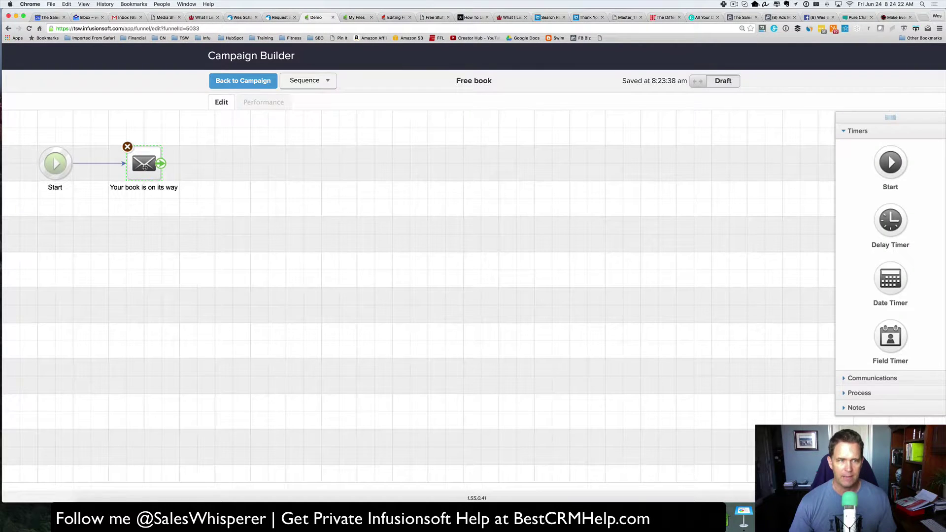
{"action": "left_click", "coordinate": [135, 187]}
{"action": "double_click", "coordinate": [134, 190]}
{"action": "type", "text": "report"}
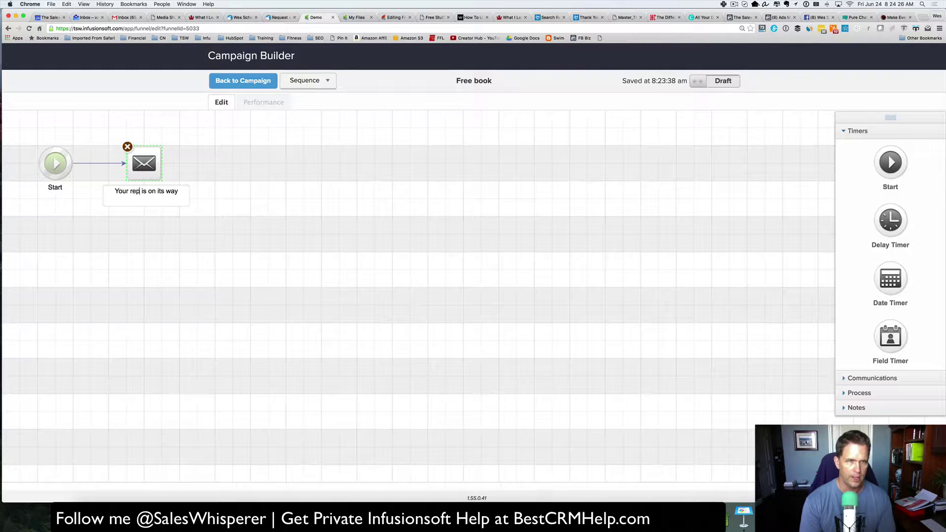
{"action": "key", "text": "Return"}
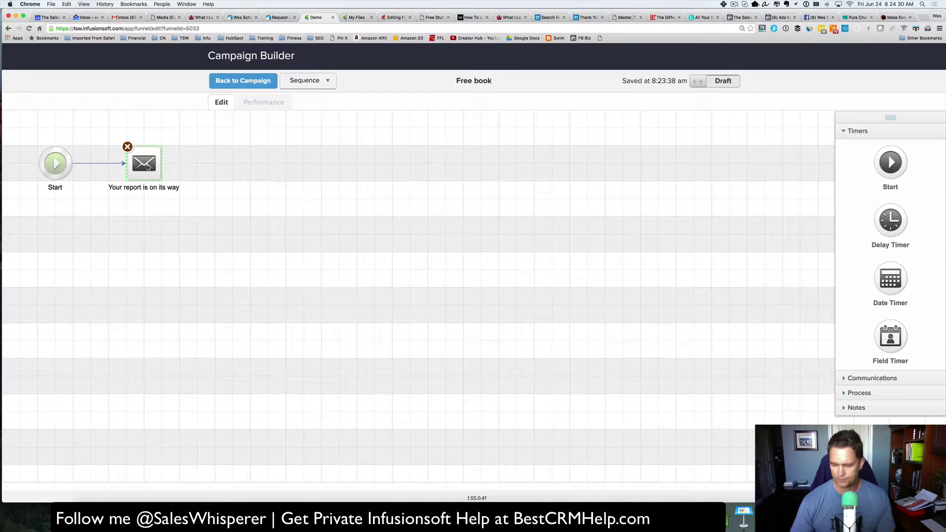
In the email, write 'Click this link to download your free report.' under the greeting and select it
{"action": "double_click", "coordinate": [148, 172]}
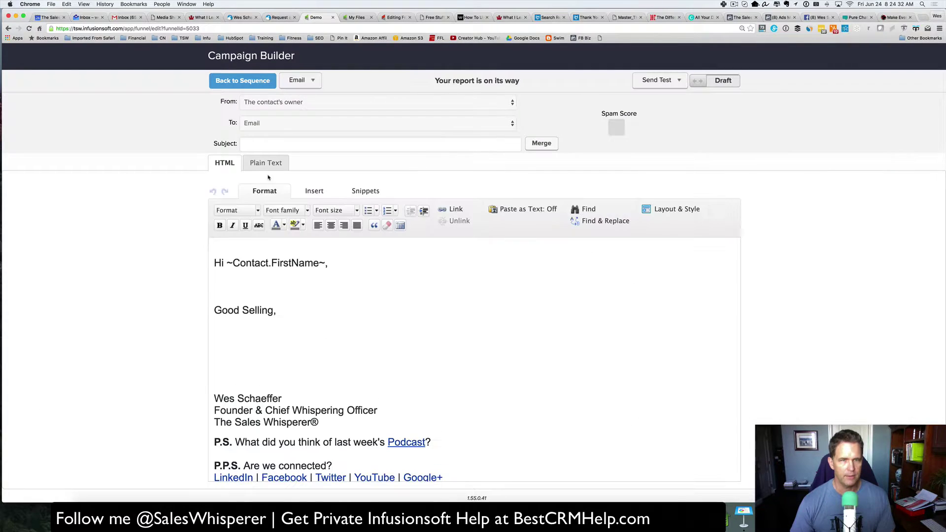
{"action": "left_click", "coordinate": [273, 280]}
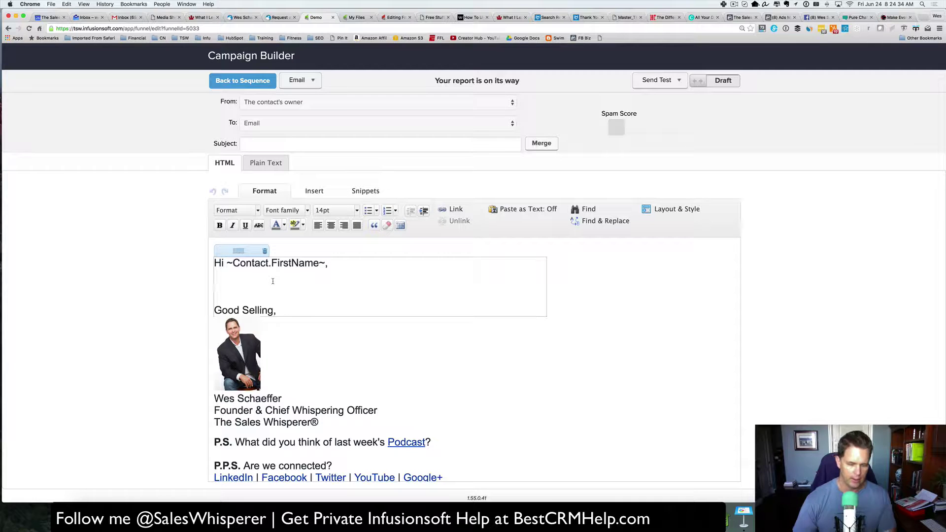
{"action": "type", "text": "Click this link to download your free report."}
{"action": "key", "text": "Left"}
{"action": "key", "text": "shift+alt+Left"}
{"action": "key", "text": "shift+alt+Left"}
{"action": "key", "text": "shift+alt+Left"}
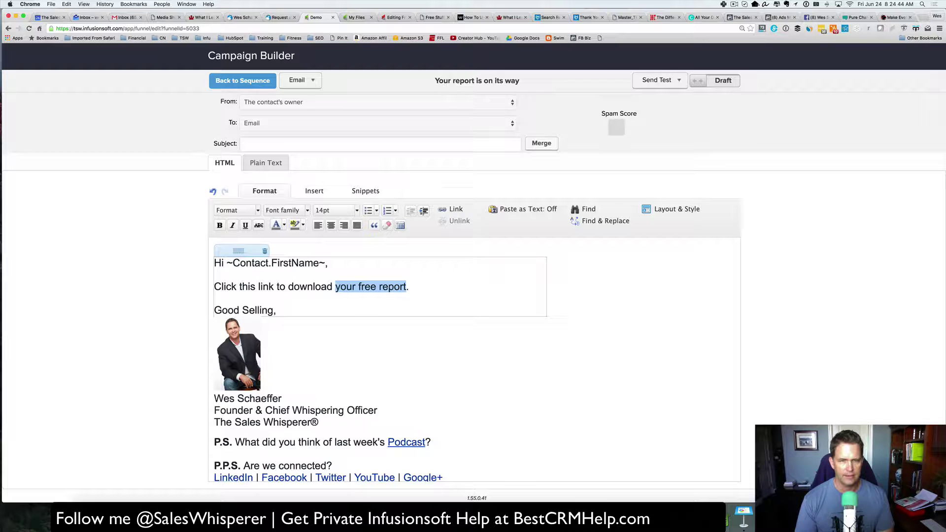
{"action": "key", "text": "shift+alt+Left"}
{"action": "key", "text": "shift+alt+Left"}
{"action": "key", "text": "shift+alt+Left"}
{"action": "key", "text": "shift+alt+Left"}
{"action": "key", "text": "shift+alt+Left"}
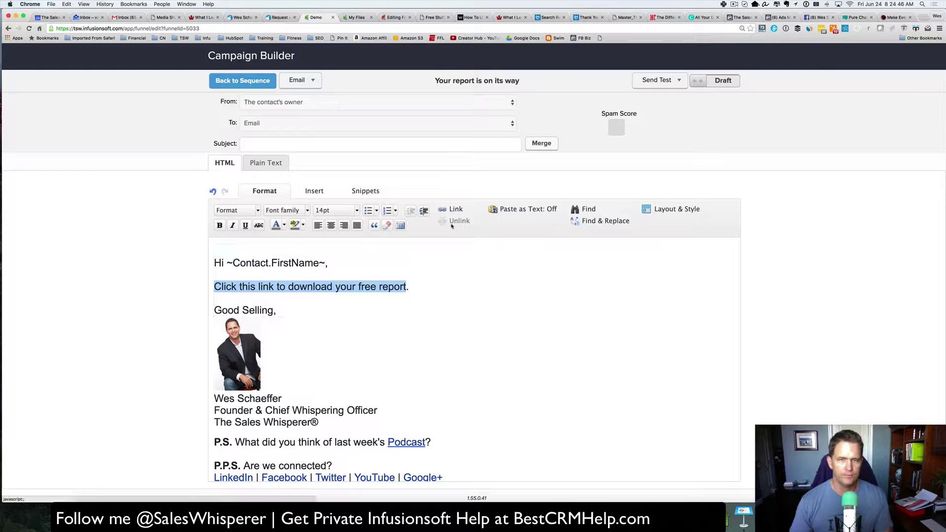
Link the sentence to the report's pasted download address
{"action": "left_click", "coordinate": [450, 213]}
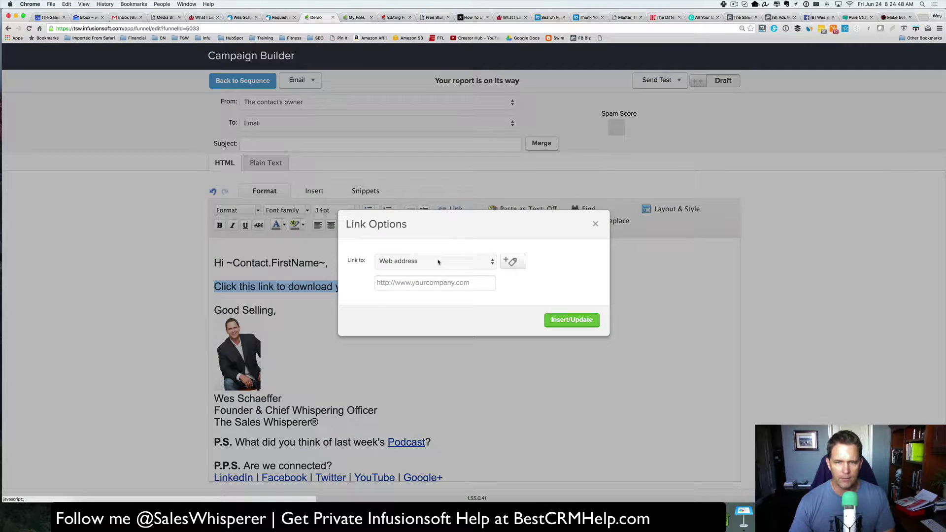
{"action": "left_click", "coordinate": [426, 281]}
{"action": "key", "text": "super+v"}
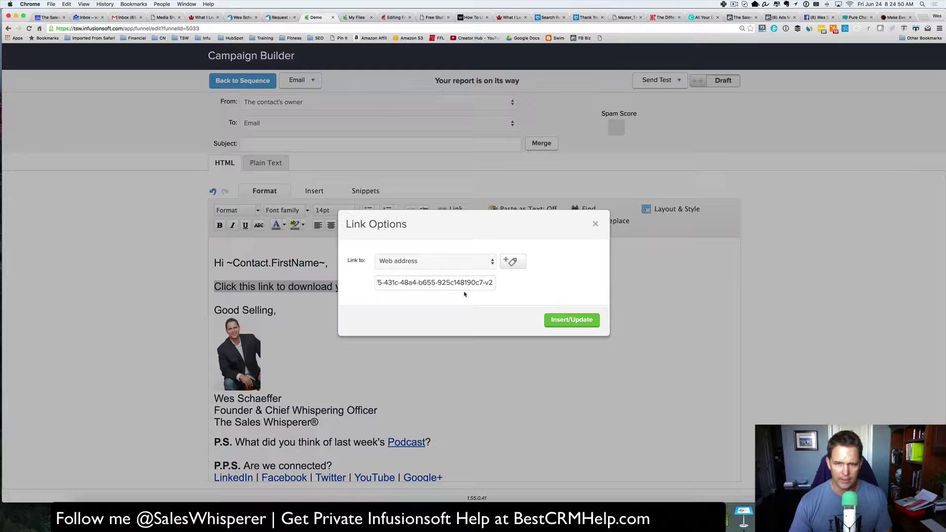
{"action": "triple_click", "coordinate": [450, 282]}
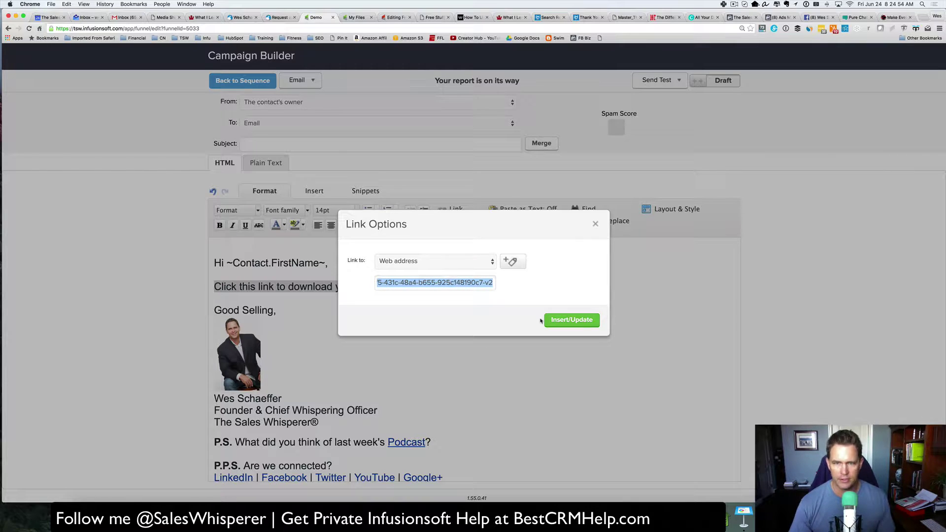
{"action": "left_click", "coordinate": [559, 322]}
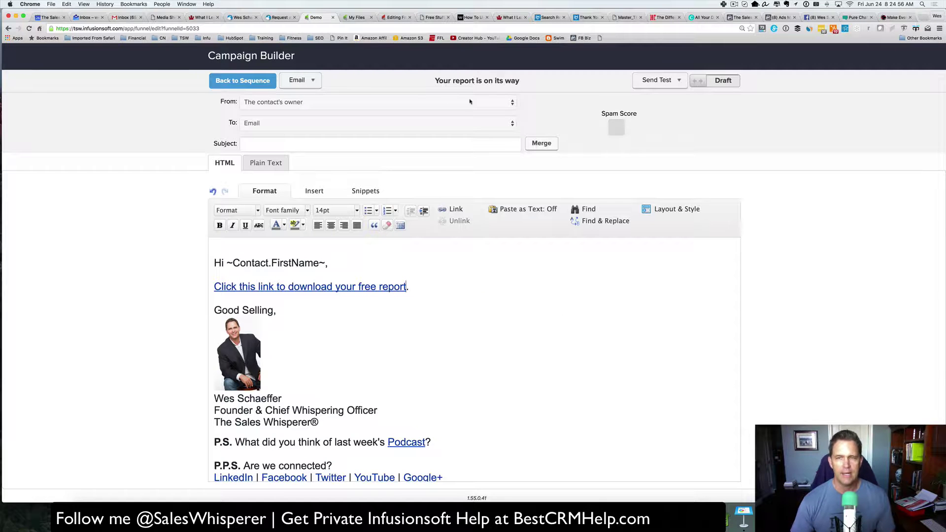
Go back to the Demo campaign and delete the LP element
{"action": "left_click", "coordinate": [257, 83]}
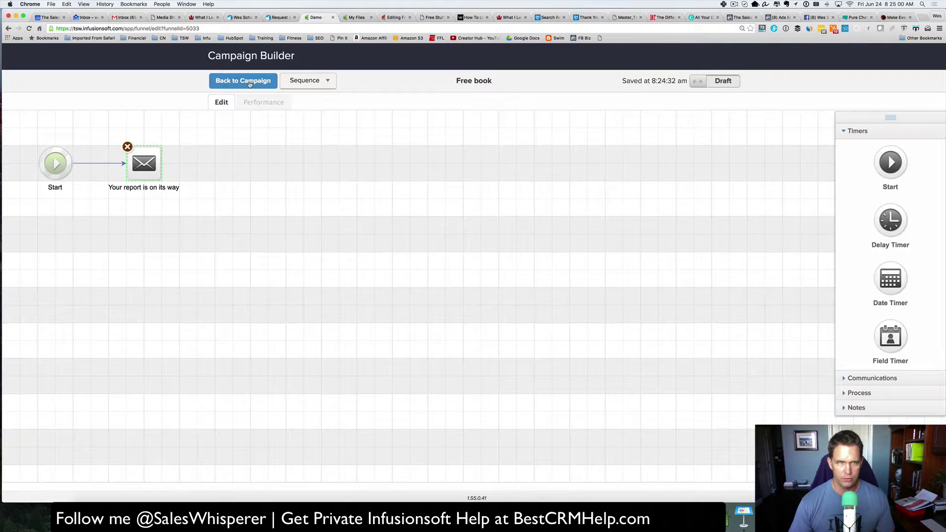
{"action": "left_click", "coordinate": [250, 84]}
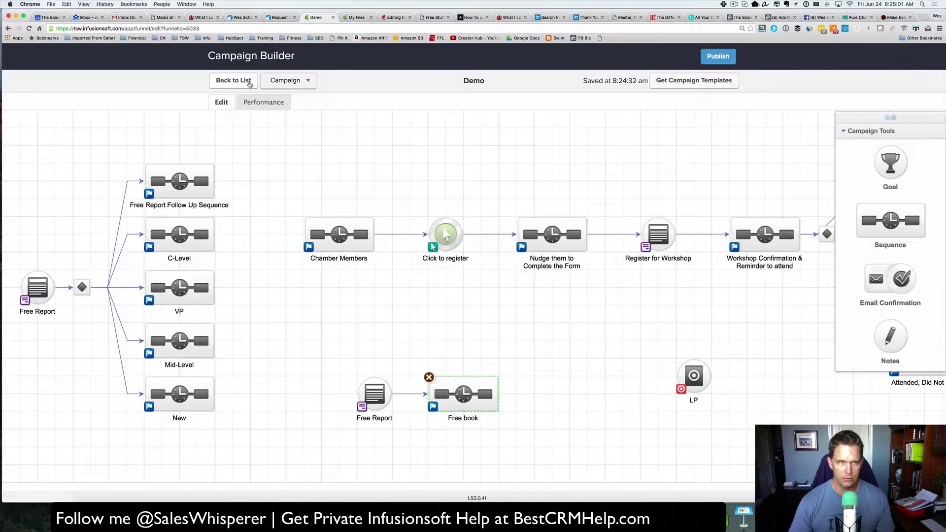
{"action": "left_click", "coordinate": [702, 371]}
{"action": "left_click", "coordinate": [677, 360]}
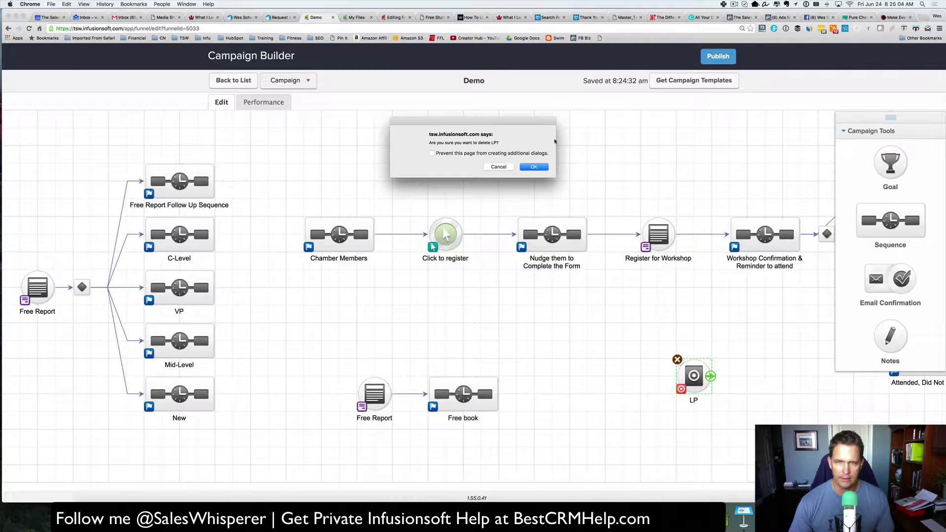
Add a goal named 'Clicked to download report' triggered when a link is clicked
{"action": "left_click", "coordinate": [545, 167]}
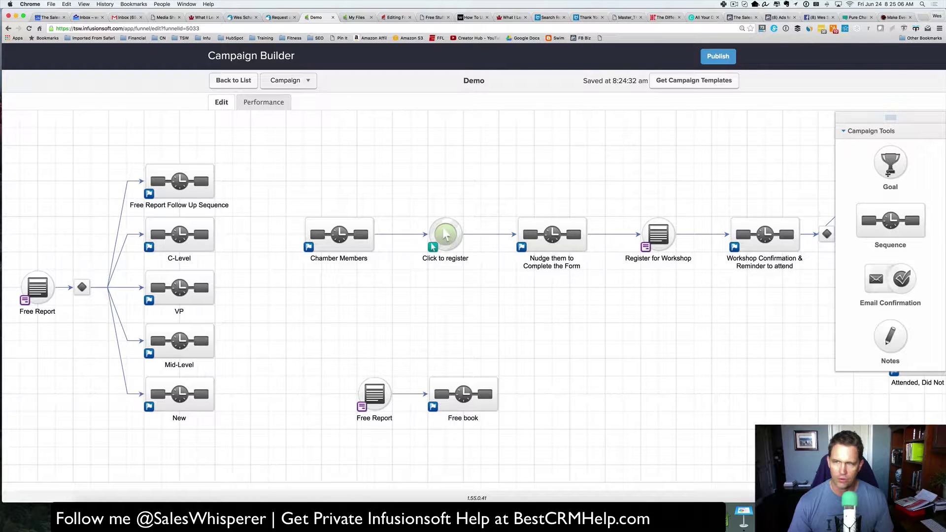
{"action": "left_click_drag", "start_coordinate": [889, 173], "coordinate": [622, 394]}
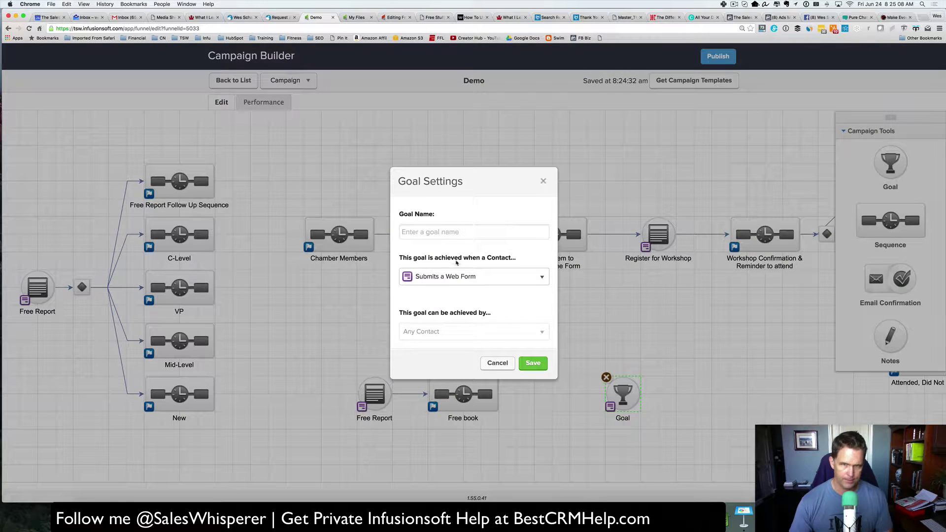
{"action": "type", "text": "Clicked to download report"}
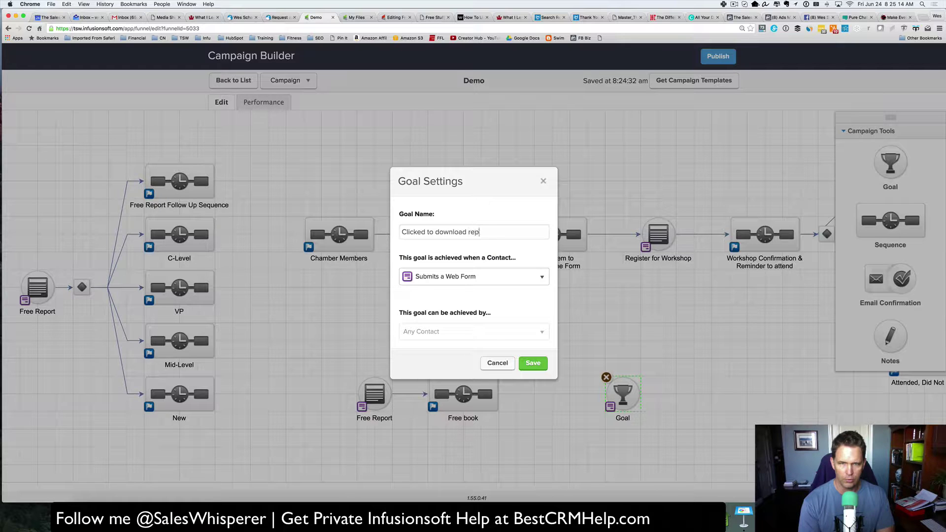
{"action": "left_click", "coordinate": [439, 277]}
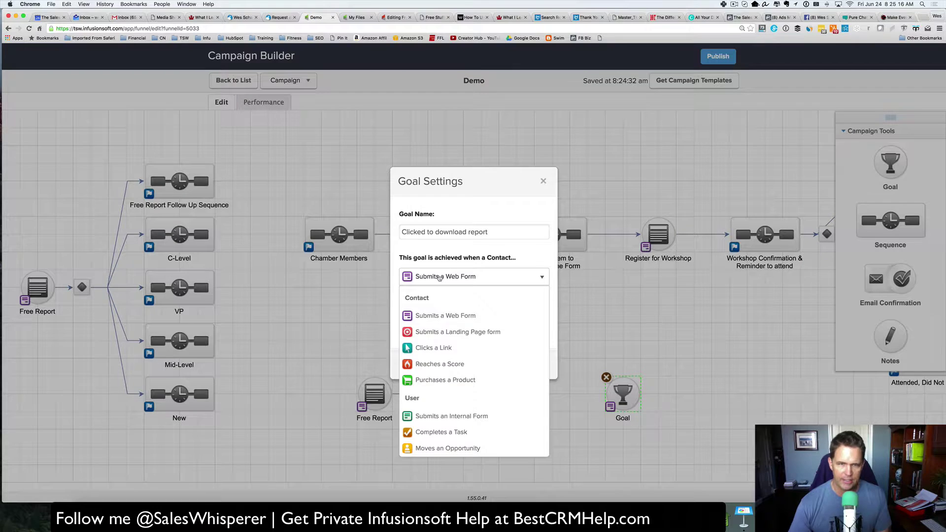
{"action": "scroll", "coordinate": [451, 340], "scroll_direction": "down", "scroll_amount": 1}
{"action": "left_click", "coordinate": [430, 335]}
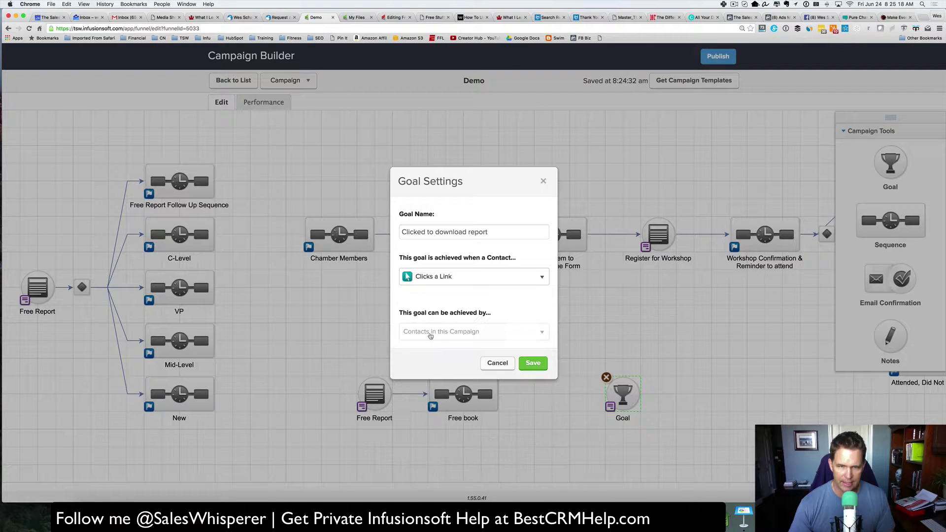
{"action": "left_click", "coordinate": [531, 363]}
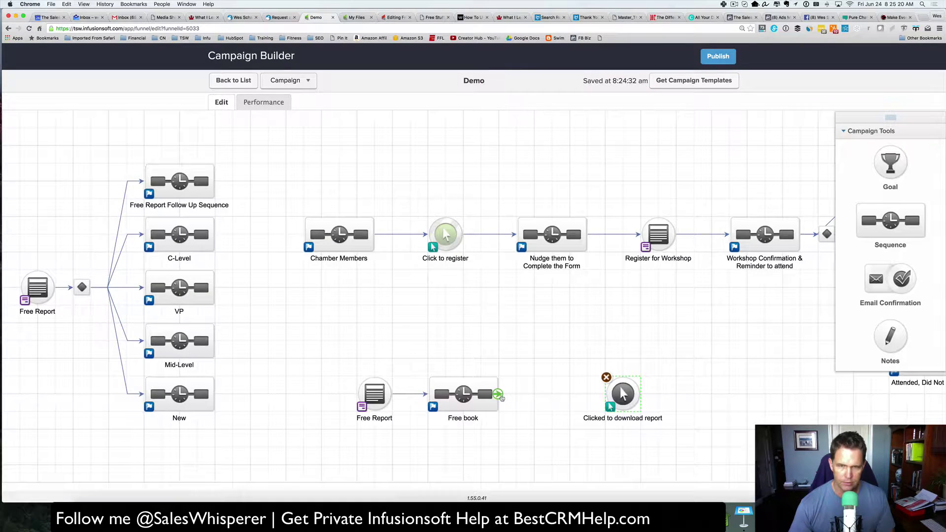
Connect the Free book sequence to the Clicked to download report goal
{"action": "left_click_drag", "start_coordinate": [499, 395], "coordinate": [622, 394]}
{"action": "left_click", "coordinate": [552, 334]}
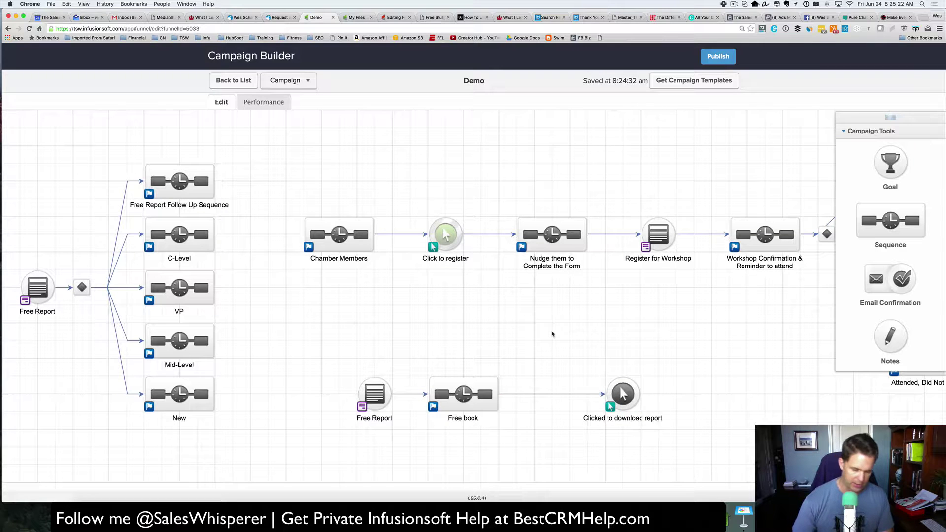
{"action": "key", "text": "super+equal"}
{"action": "key", "text": "super+equal"}
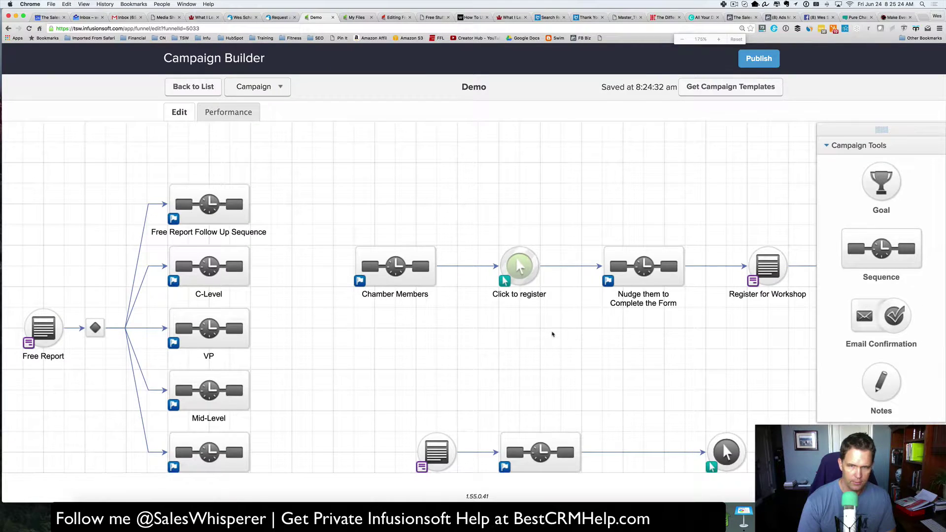
{"action": "left_click_drag", "start_coordinate": [610, 398], "coordinate": [363, 174]}
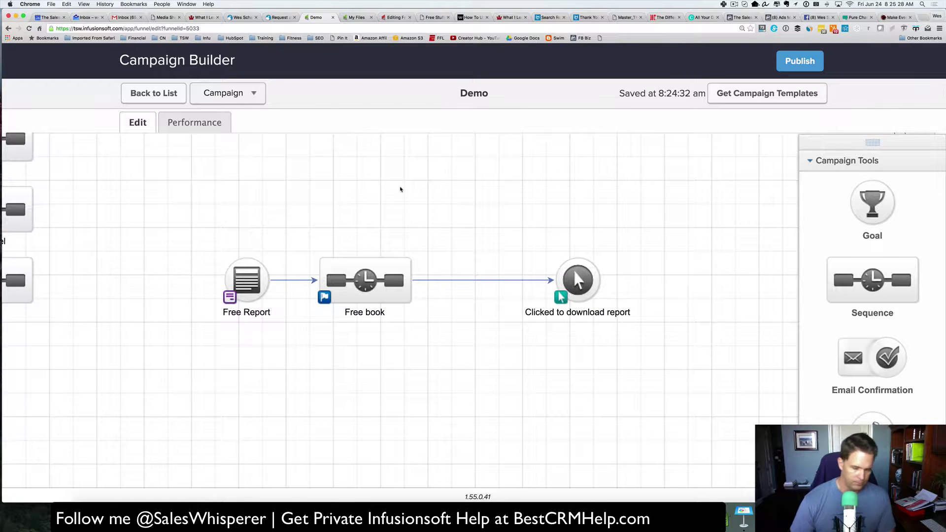
{"action": "key", "text": "super+equal"}
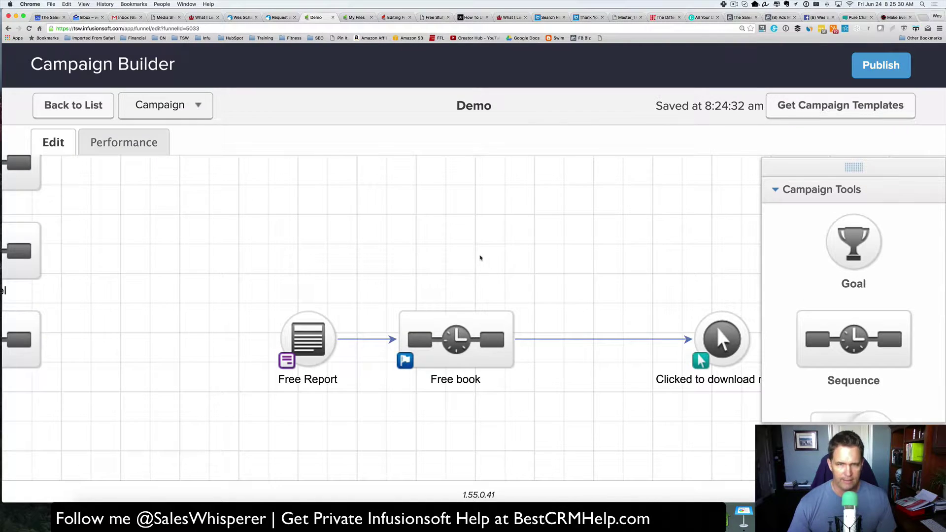
{"action": "left_click_drag", "start_coordinate": [471, 253], "coordinate": [380, 213]}
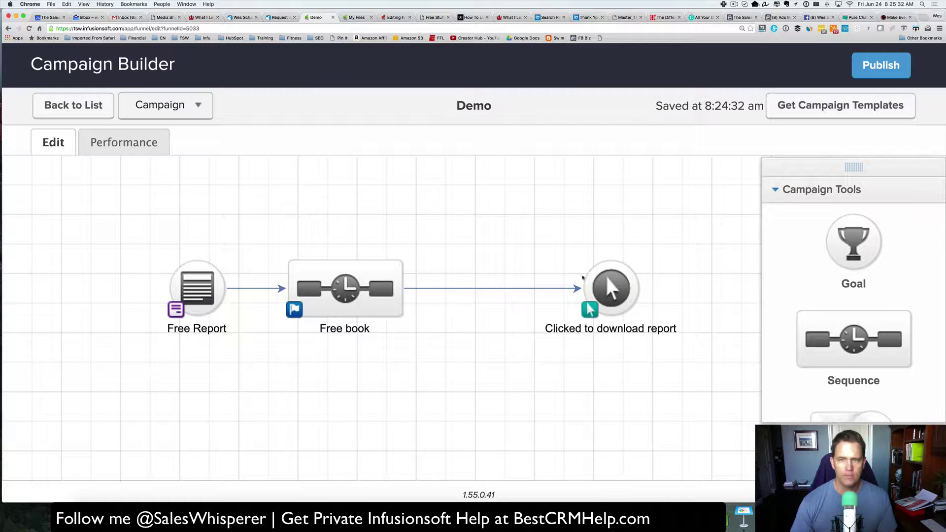
In the Free book sequence, add a Delay Timer after the email waiting 1 day on Any Day
{"action": "mouse_move", "coordinate": [432, 283]}
{"action": "double_click", "coordinate": [358, 290]}
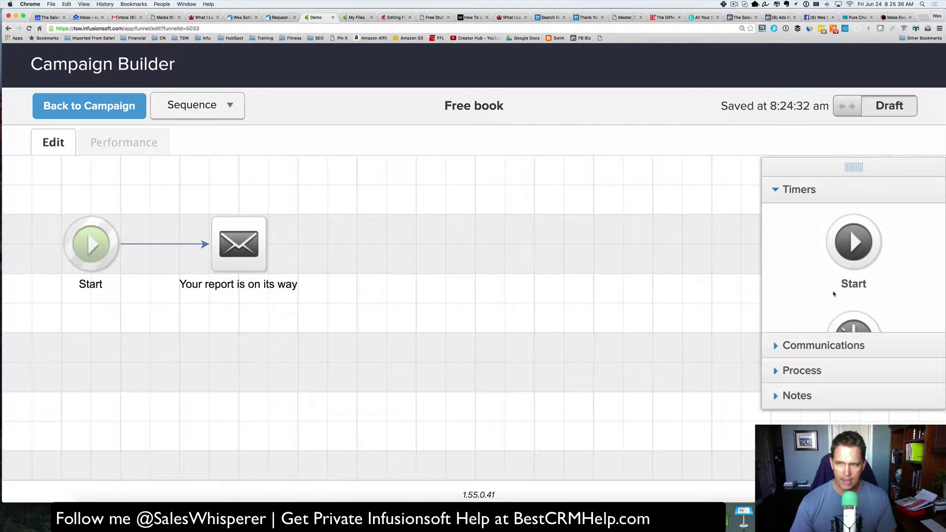
{"action": "scroll", "coordinate": [847, 280], "scroll_direction": "down", "scroll_amount": 3}
{"action": "left_click_drag", "start_coordinate": [846, 271], "coordinate": [368, 240]}
{"action": "double_click", "coordinate": [379, 242]}
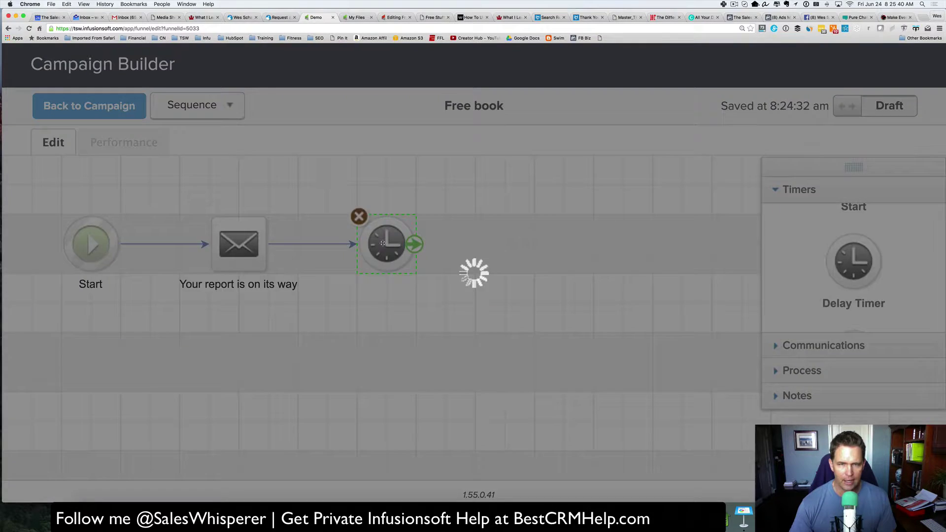
{"action": "left_click", "coordinate": [179, 251]}
{"action": "left_click", "coordinate": [179, 251]}
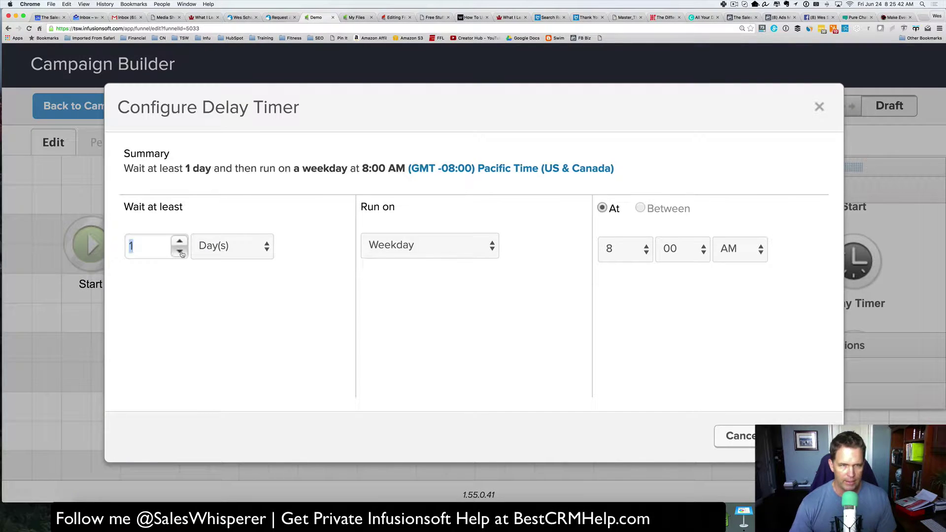
{"action": "left_click", "coordinate": [400, 244]}
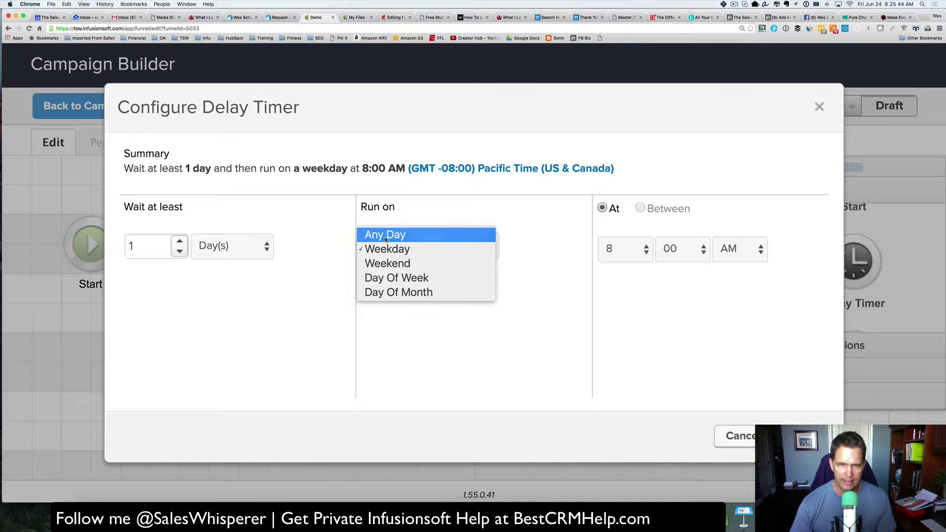
{"action": "left_click", "coordinate": [388, 235]}
{"action": "left_click", "coordinate": [783, 436]}
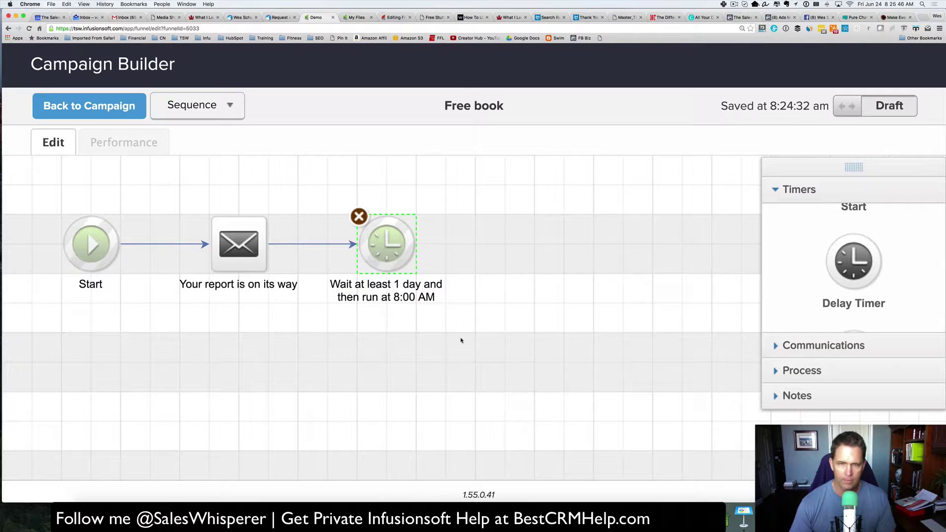
Duplicate the report email, connect the timer to the copy, and open it
{"action": "right_click", "coordinate": [238, 235]}
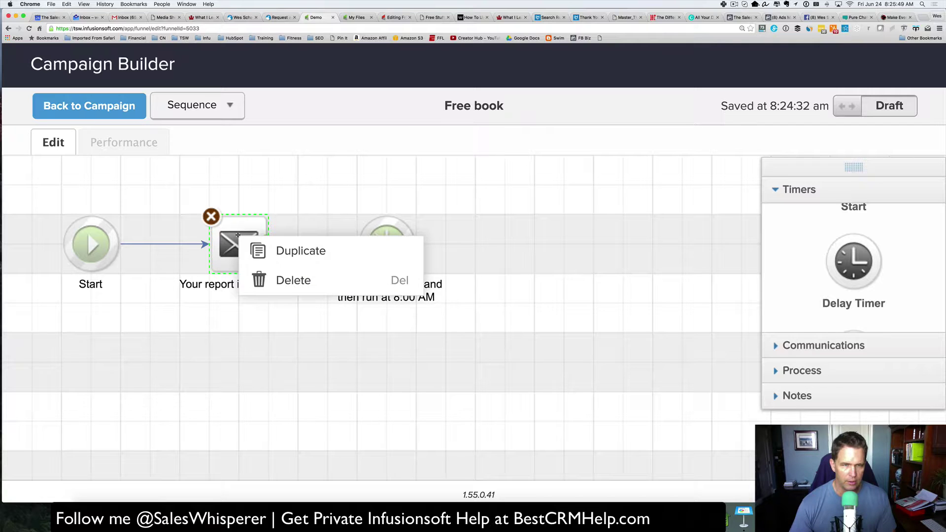
{"action": "left_click", "coordinate": [266, 252]}
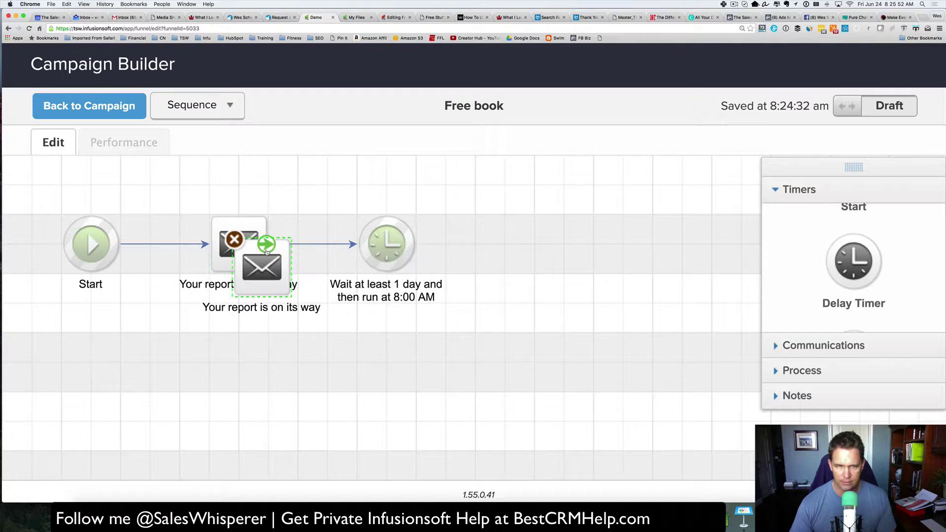
{"action": "left_click_drag", "start_coordinate": [265, 269], "coordinate": [521, 257]}
{"action": "left_click_drag", "start_coordinate": [423, 244], "coordinate": [502, 243]}
{"action": "double_click", "coordinate": [515, 283]}
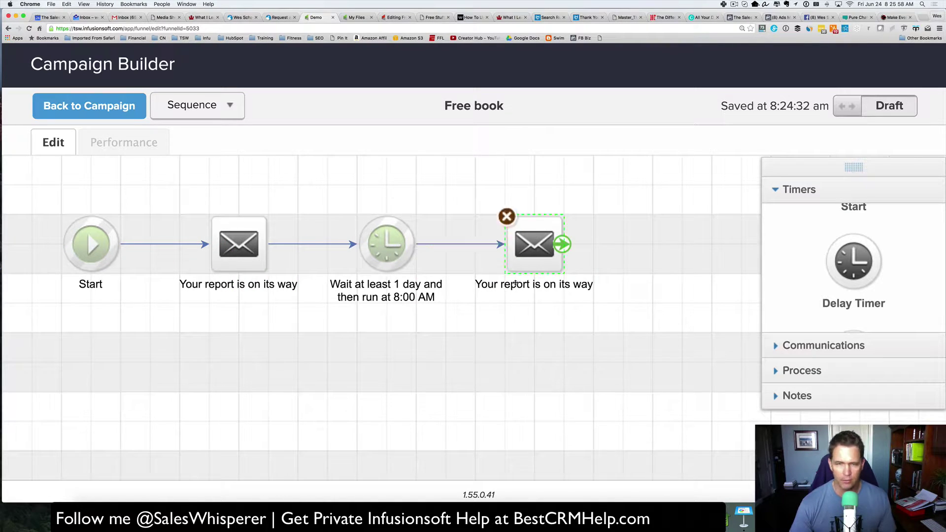
{"action": "double_click", "coordinate": [535, 251]}
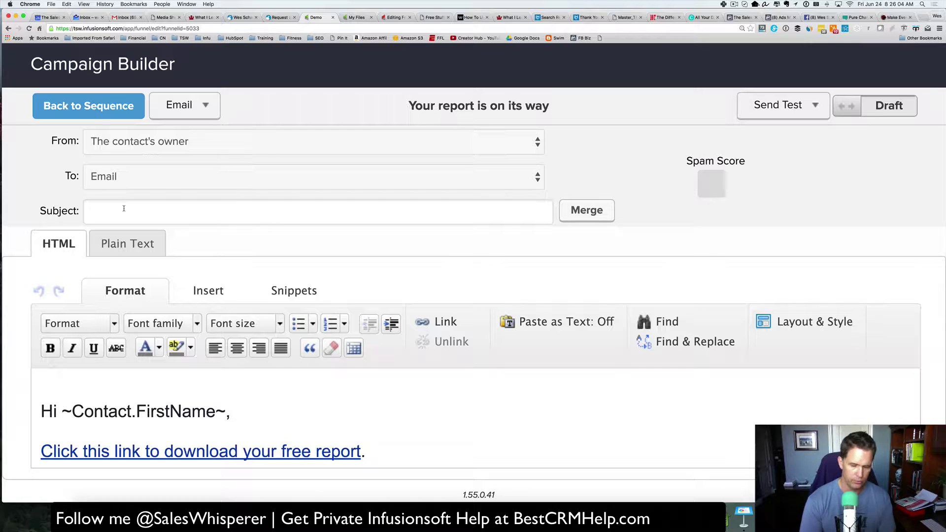
Give the copied email the subject 'Here's the link in case you misplaced it.' and mark it Ready
{"action": "type", "text": "Here's the "}
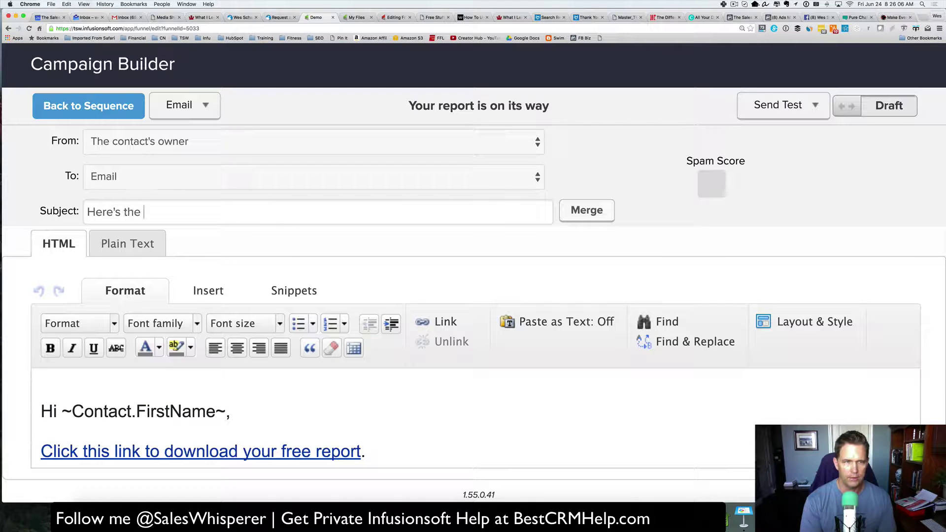
{"action": "type", "text": "link in case "}
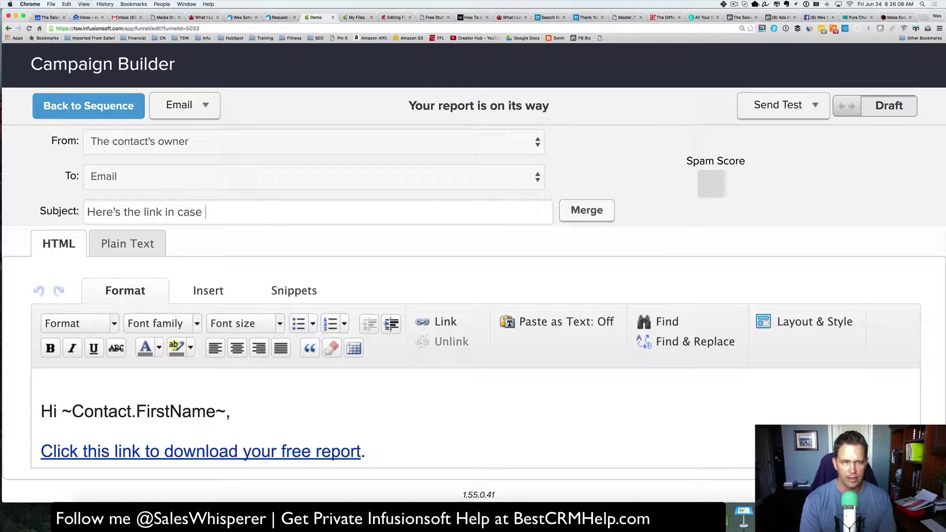
{"action": "type", "text": "you misplaced it."}
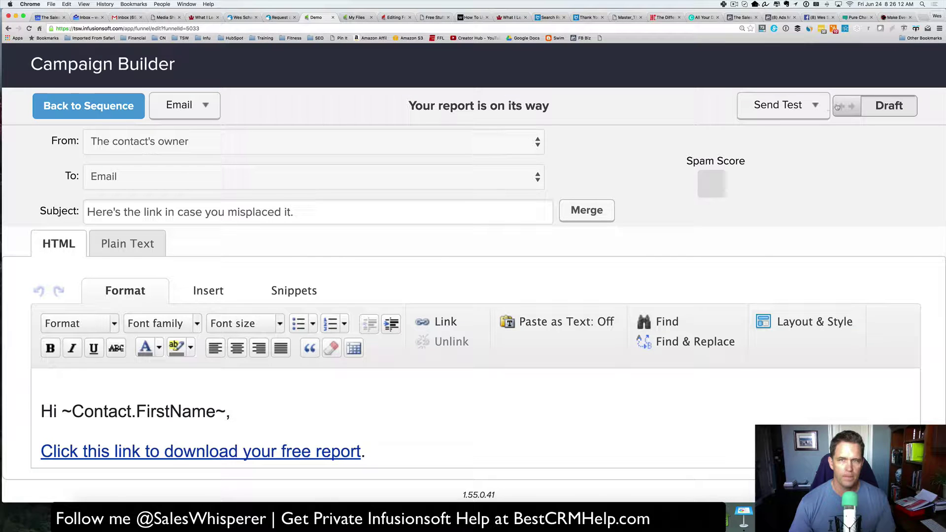
{"action": "left_click", "coordinate": [908, 104]}
{"action": "left_click", "coordinate": [146, 113]}
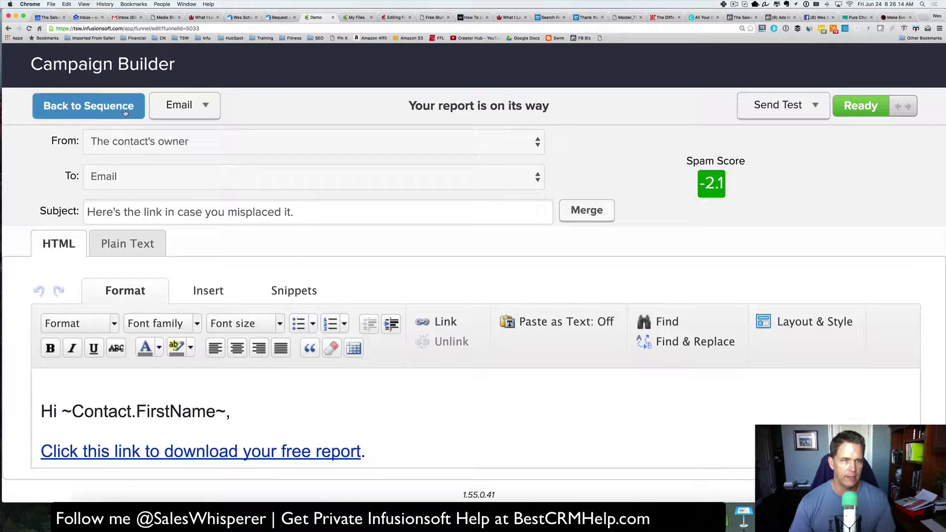
Give the first report email the subject 'Here's your report' and mark it Ready
{"action": "double_click", "coordinate": [249, 245]}
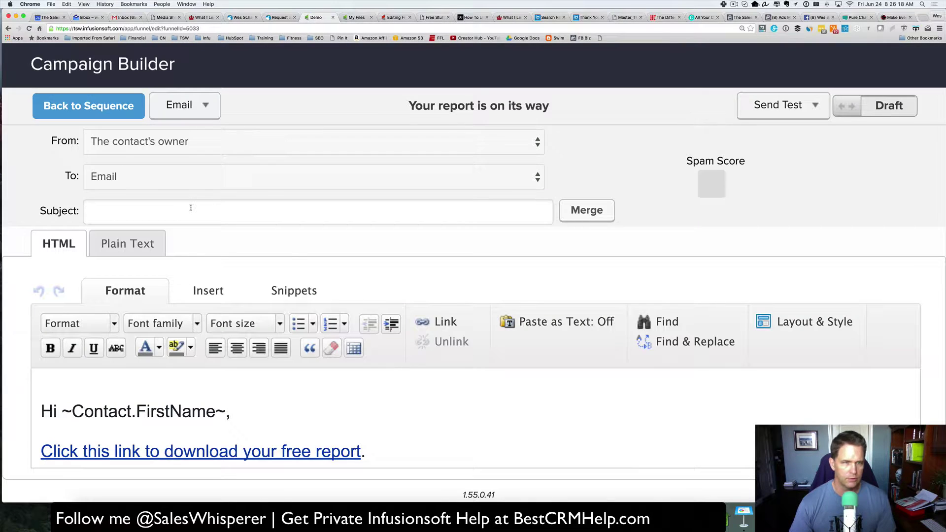
{"action": "type", "text": "Here"}
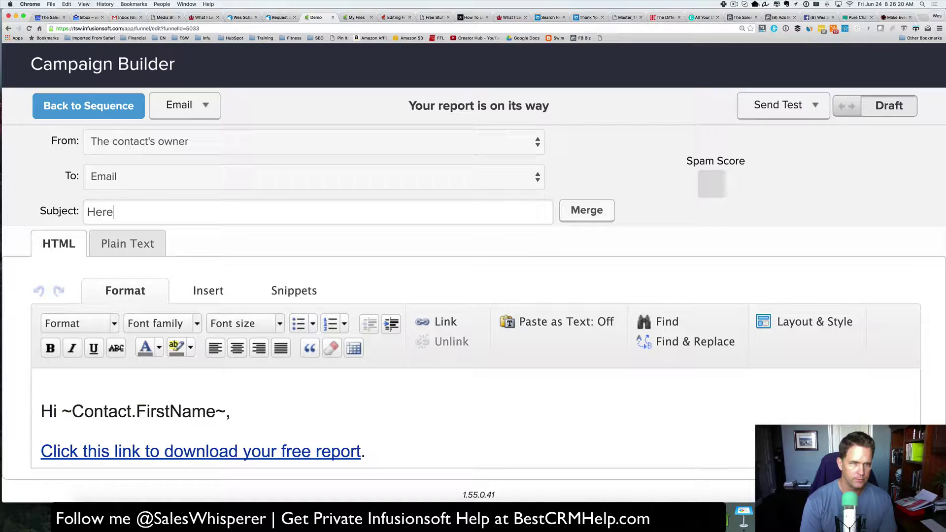
{"action": "type", "text": "'s your report"}
{"action": "left_click", "coordinate": [882, 112]}
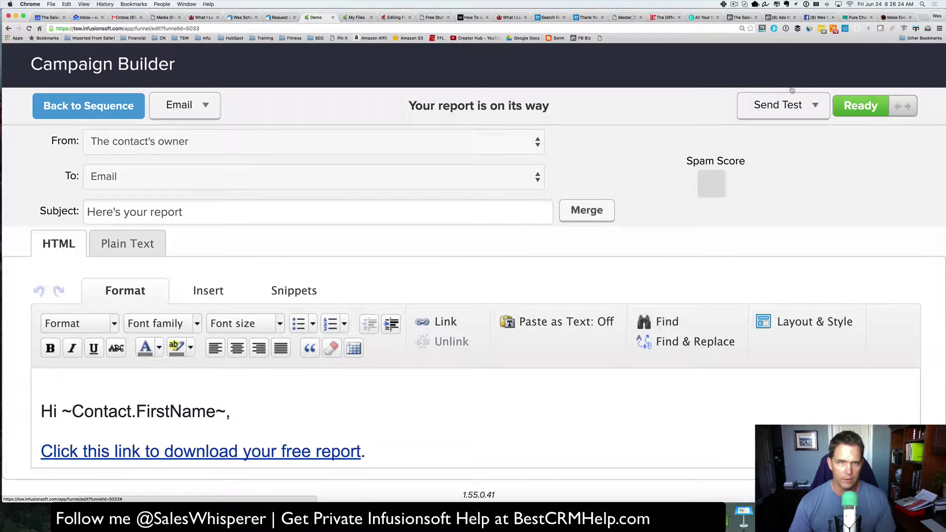
{"action": "left_click", "coordinate": [126, 117]}
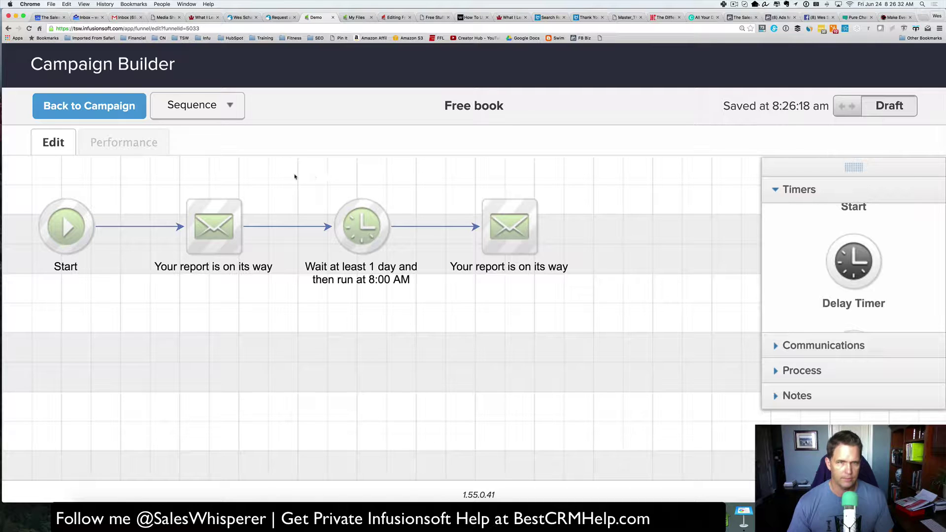
Copy the timer and second email below and connect the upper email to the new timer
{"action": "left_click_drag", "start_coordinate": [295, 177], "coordinate": [631, 337]}
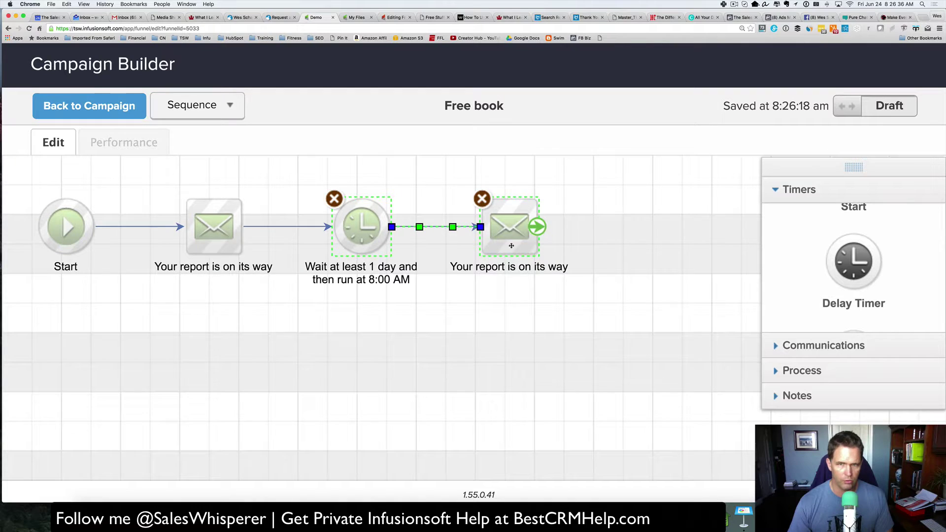
{"action": "left_click_drag", "start_coordinate": [513, 266], "coordinate": [520, 341]}
{"action": "left_click", "coordinate": [520, 341]}
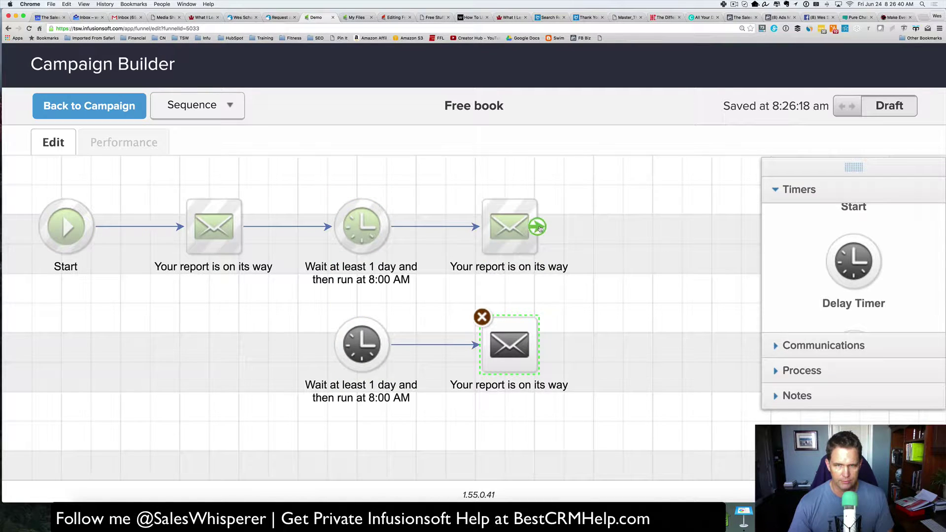
{"action": "left_click_drag", "start_coordinate": [537, 227], "coordinate": [385, 339]}
{"action": "left_click", "coordinate": [306, 170]}
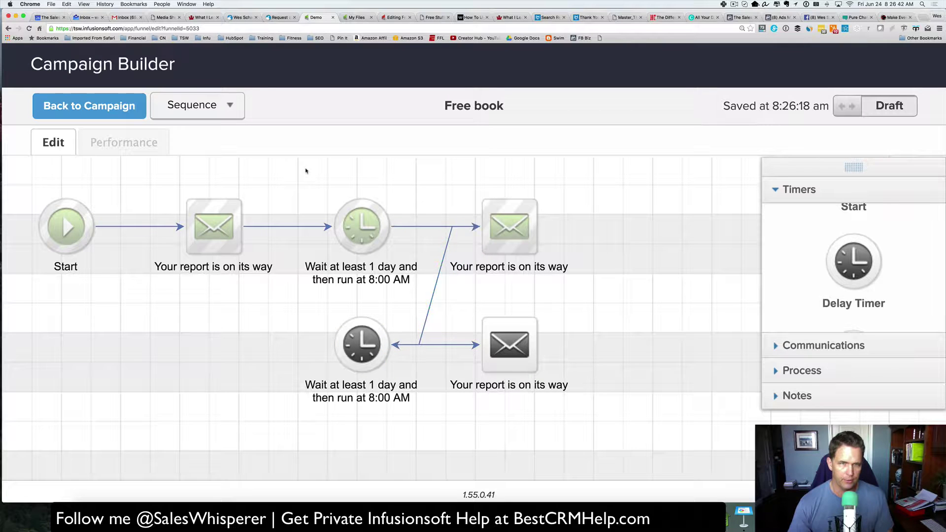
Copy the two timers and two emails to the right and link the lower email to the new timer
{"action": "left_click_drag", "start_coordinate": [301, 170], "coordinate": [616, 468]}
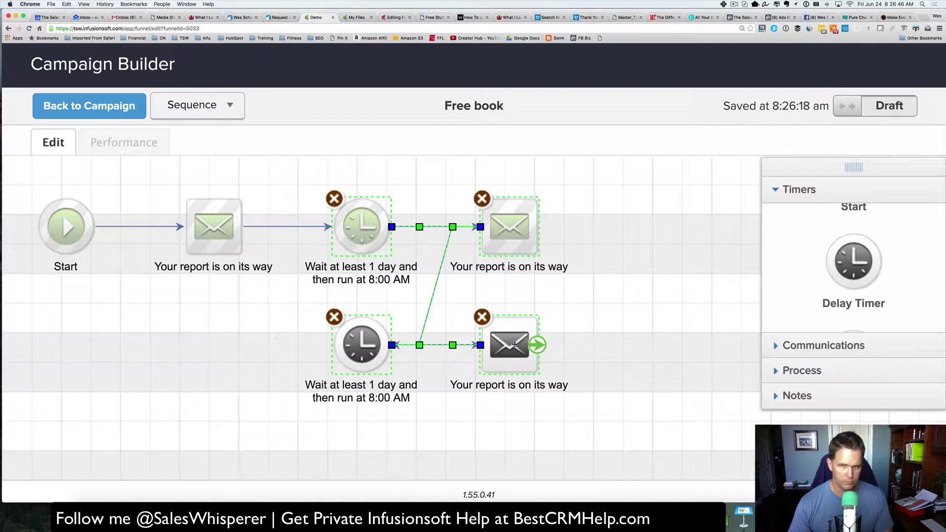
{"action": "left_click_drag", "start_coordinate": [514, 344], "coordinate": [786, 439]}
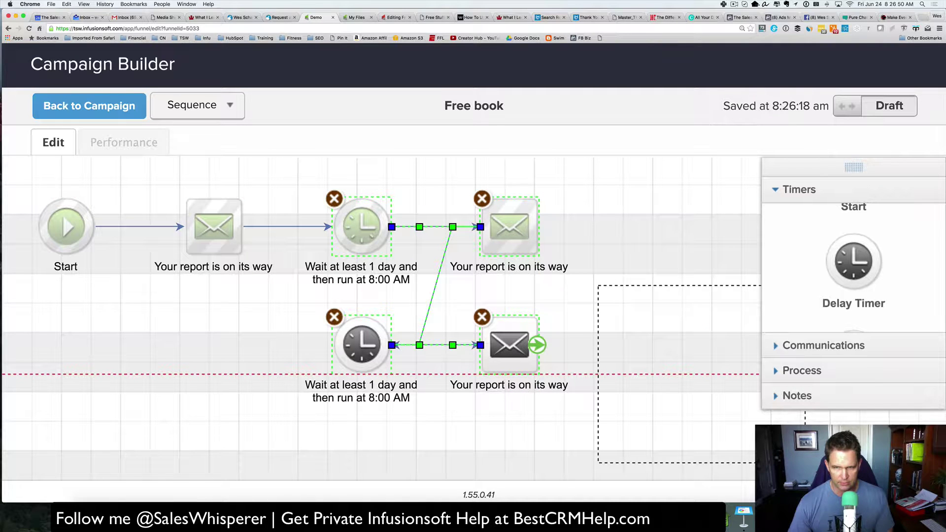
{"action": "left_click_drag", "start_coordinate": [786, 439], "coordinate": [780, 430]}
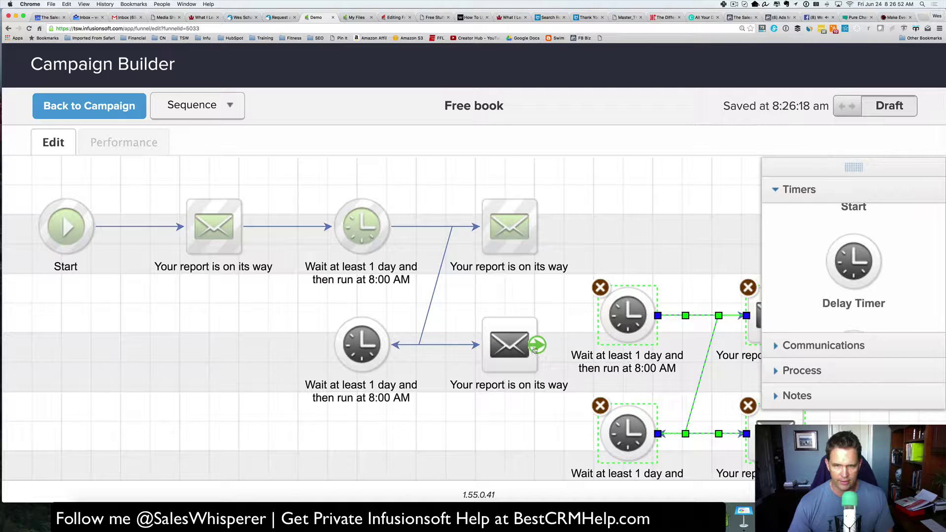
{"action": "left_click_drag", "start_coordinate": [542, 345], "coordinate": [628, 316]}
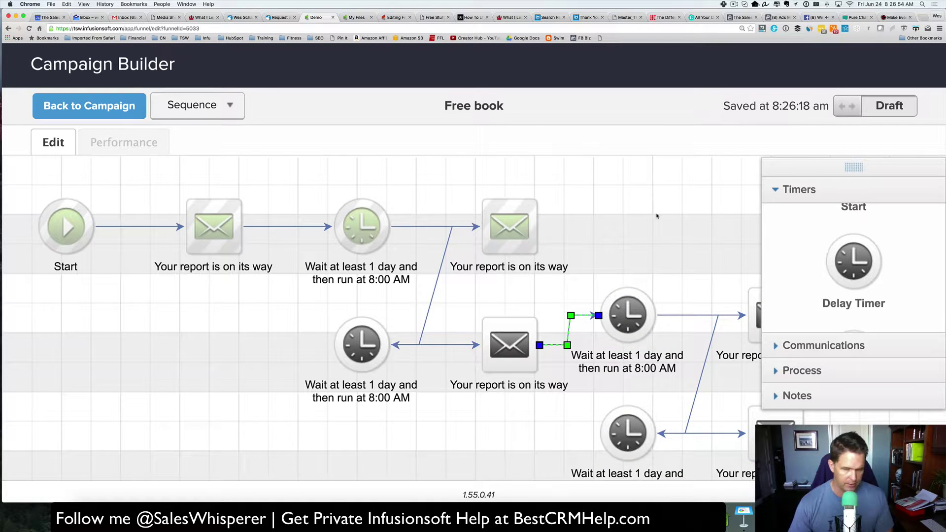
{"action": "scroll", "coordinate": [657, 213], "scroll_direction": "right", "scroll_amount": 4}
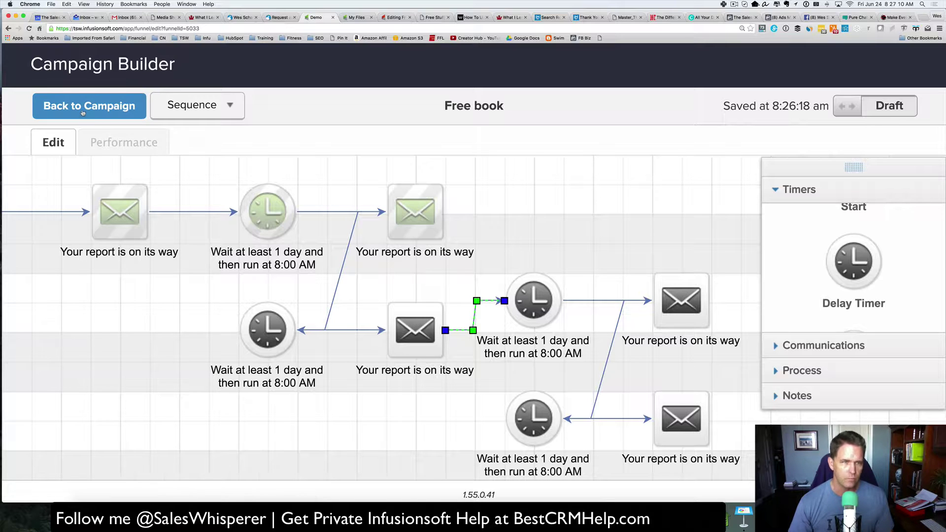
Tick the download link of each of the five report emails in the Clicked to download report goal
{"action": "left_click", "coordinate": [83, 113]}
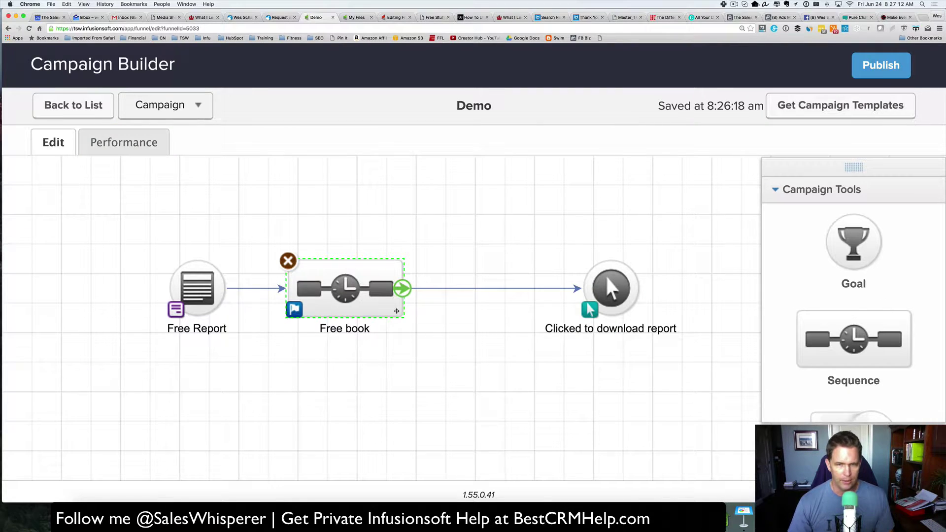
{"action": "double_click", "coordinate": [609, 288]}
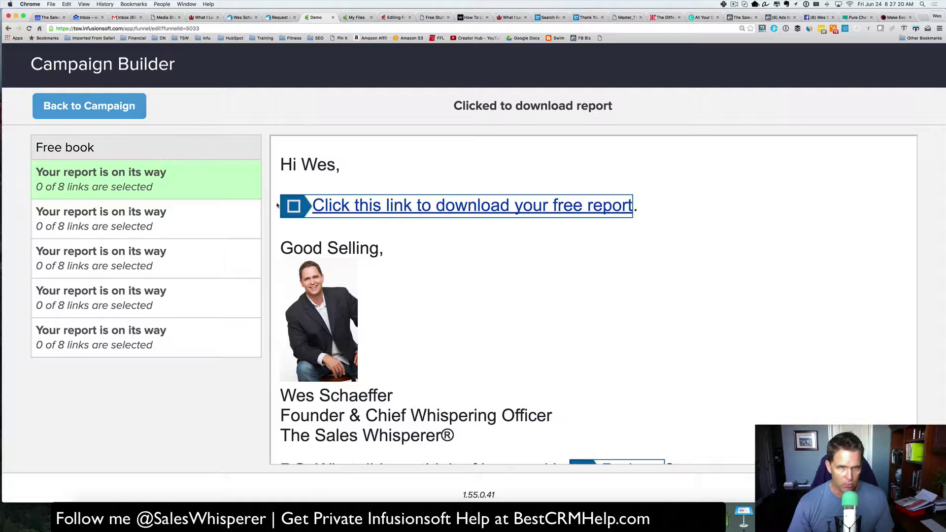
{"action": "left_click", "coordinate": [293, 207]}
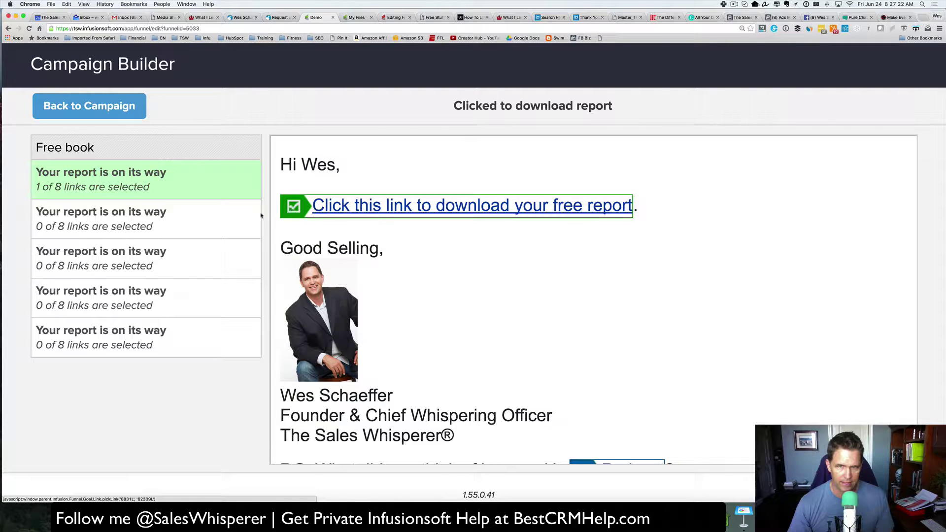
{"action": "left_click", "coordinate": [204, 225]}
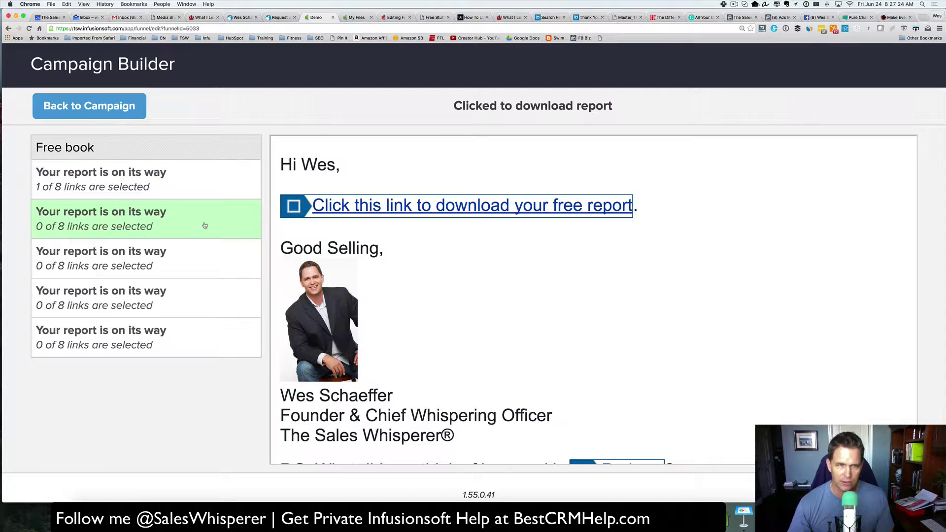
{"action": "left_click", "coordinate": [289, 208]}
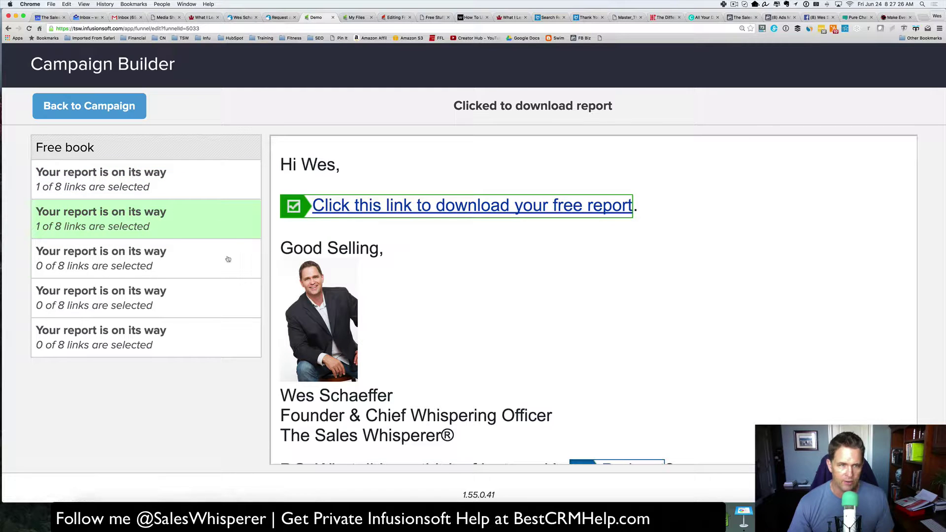
{"action": "left_click", "coordinate": [227, 259]}
{"action": "left_click", "coordinate": [290, 207]}
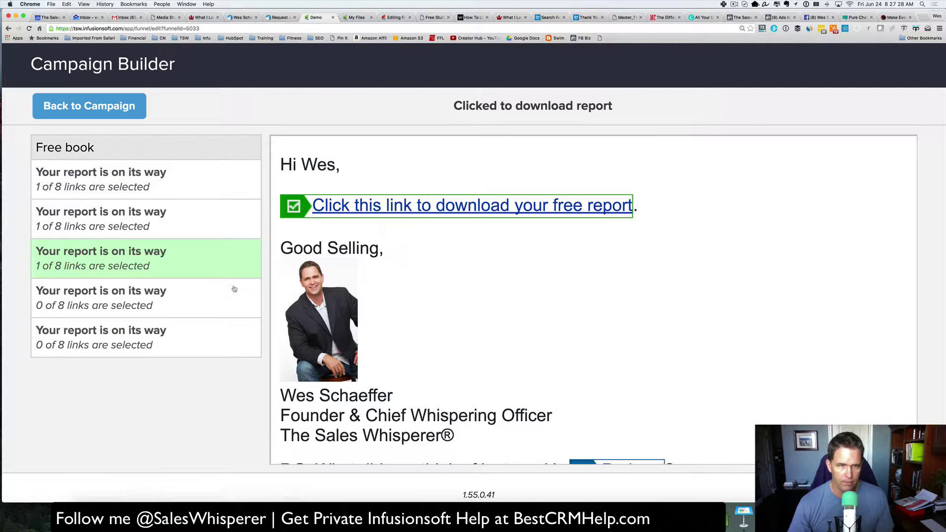
{"action": "left_click", "coordinate": [235, 290]}
{"action": "left_click", "coordinate": [290, 207]}
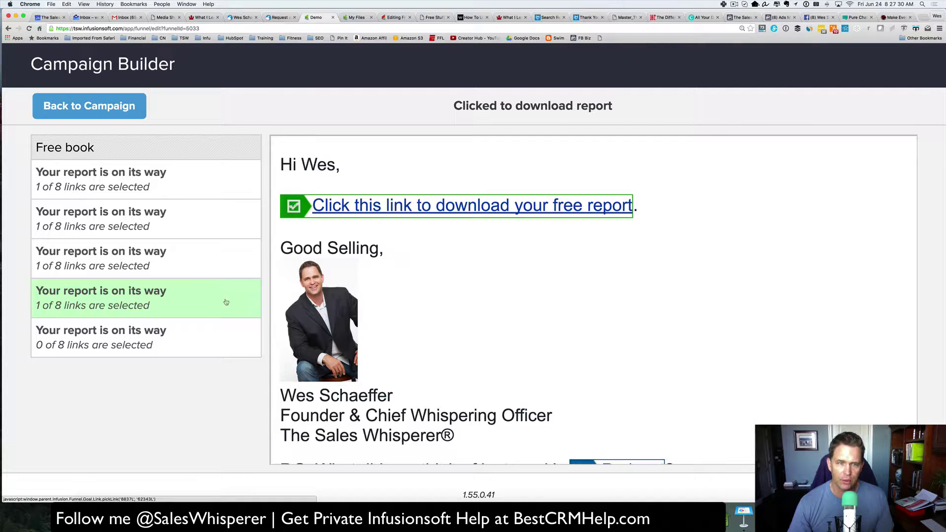
{"action": "left_click", "coordinate": [211, 344]}
{"action": "left_click", "coordinate": [293, 208]}
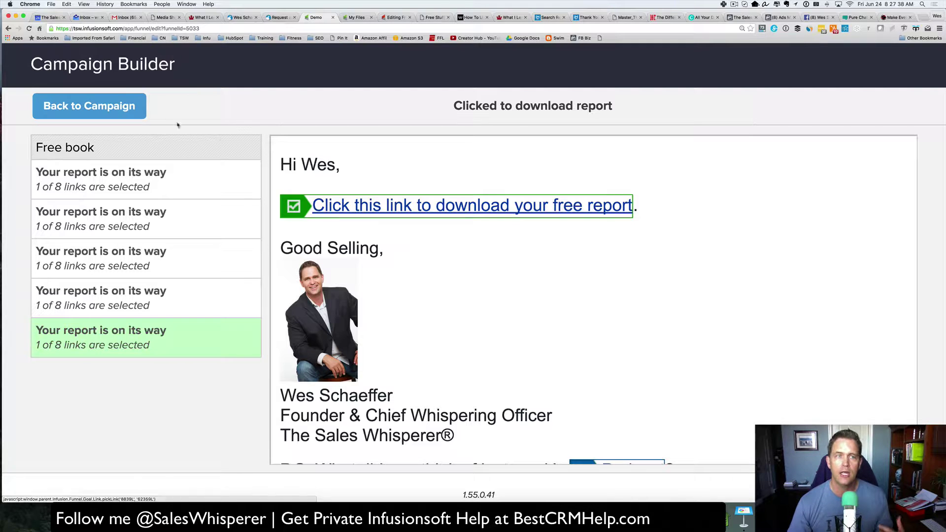
{"action": "left_click", "coordinate": [110, 109]}
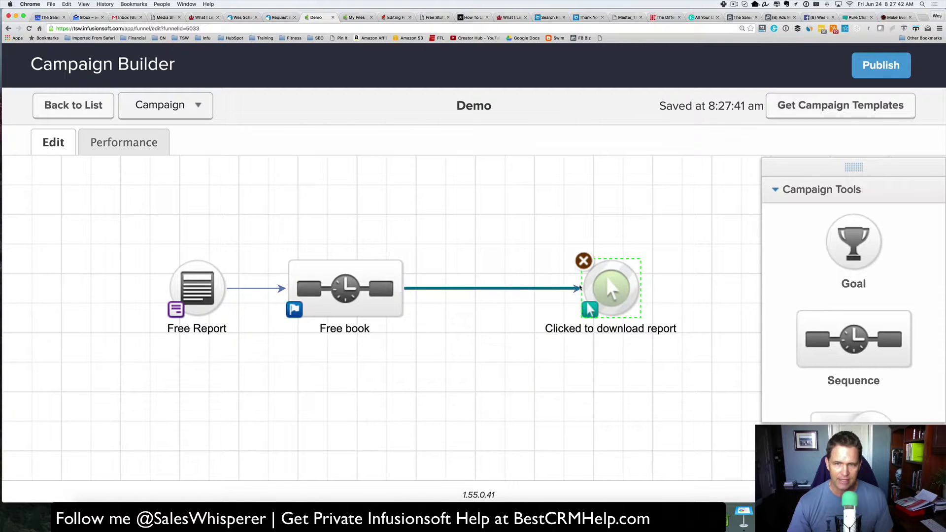
Drop an Untitled Sequence right of the Clicked to download report goal and link the goal to it
{"action": "left_click_drag", "start_coordinate": [611, 287], "coordinate": [552, 289]}
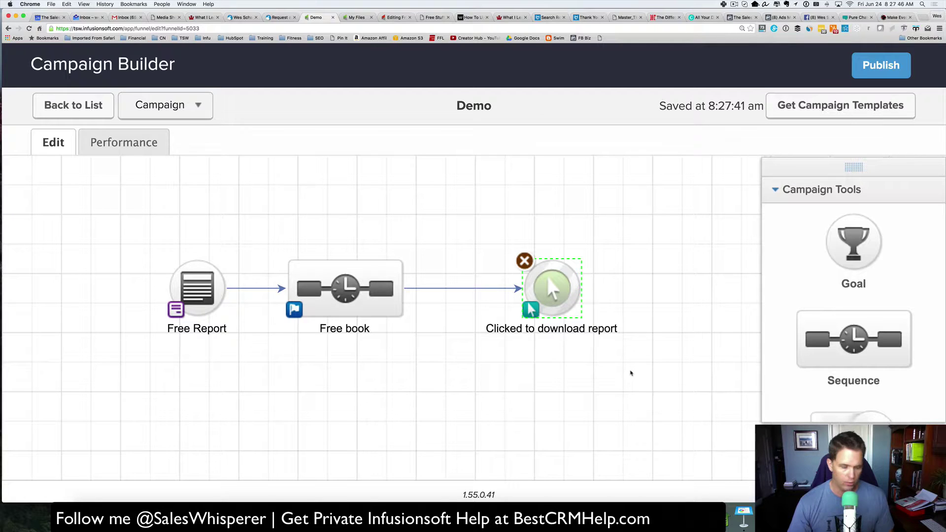
{"action": "left_click_drag", "start_coordinate": [630, 373], "coordinate": [492, 374]}
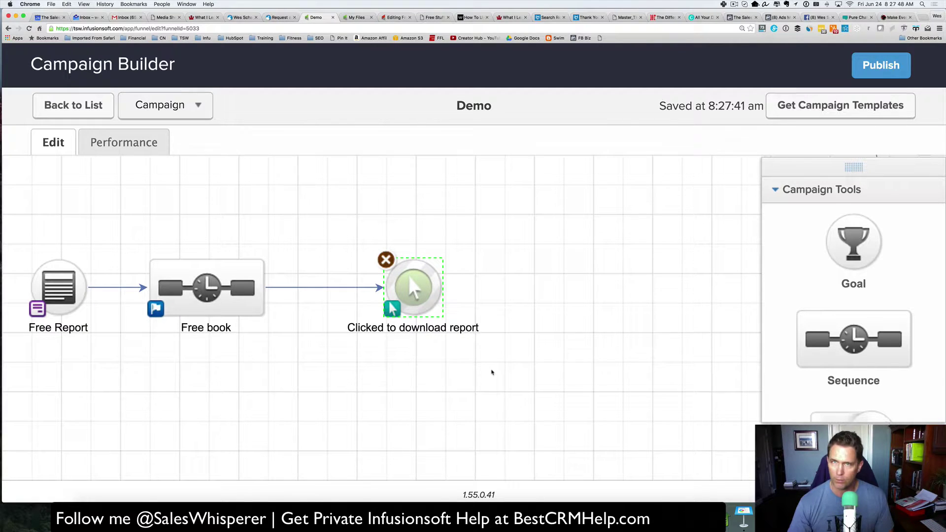
{"action": "left_click", "coordinate": [628, 298]}
{"action": "left_click_drag", "start_coordinate": [836, 332], "coordinate": [567, 285]}
{"action": "left_click_drag", "start_coordinate": [441, 287], "coordinate": [569, 289]}
{"action": "left_click", "coordinate": [203, 299]}
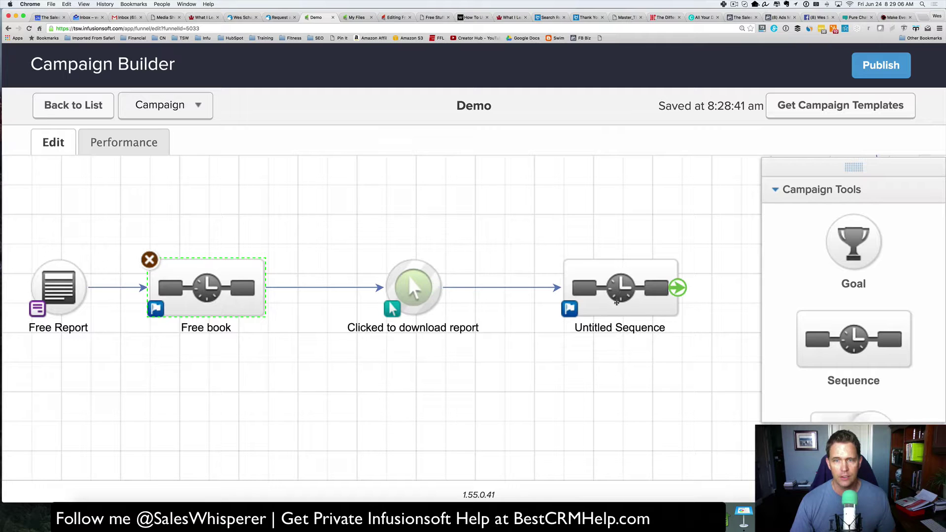
Rename the untitled sequence to 'What did you think?' and open it for editing
{"action": "double_click", "coordinate": [611, 324]}
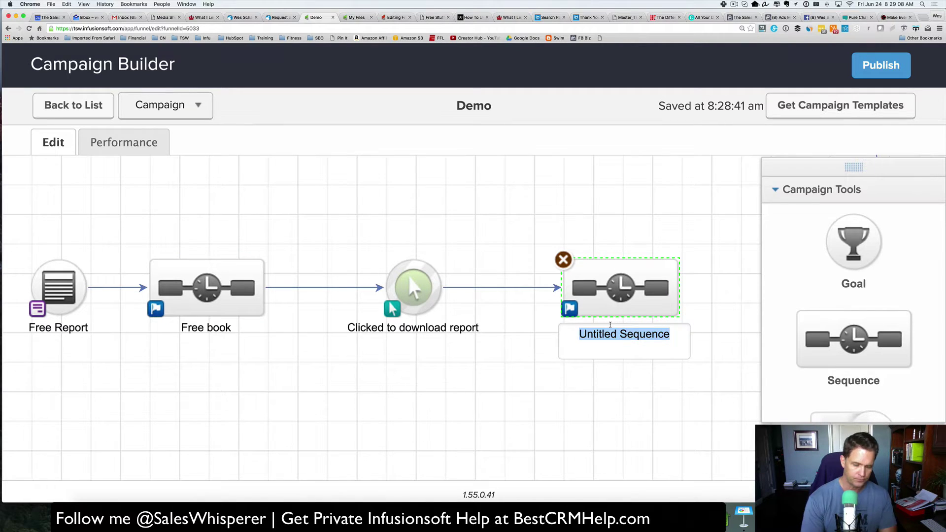
{"action": "type", "text": "What did you think?"}
{"action": "double_click", "coordinate": [619, 299]}
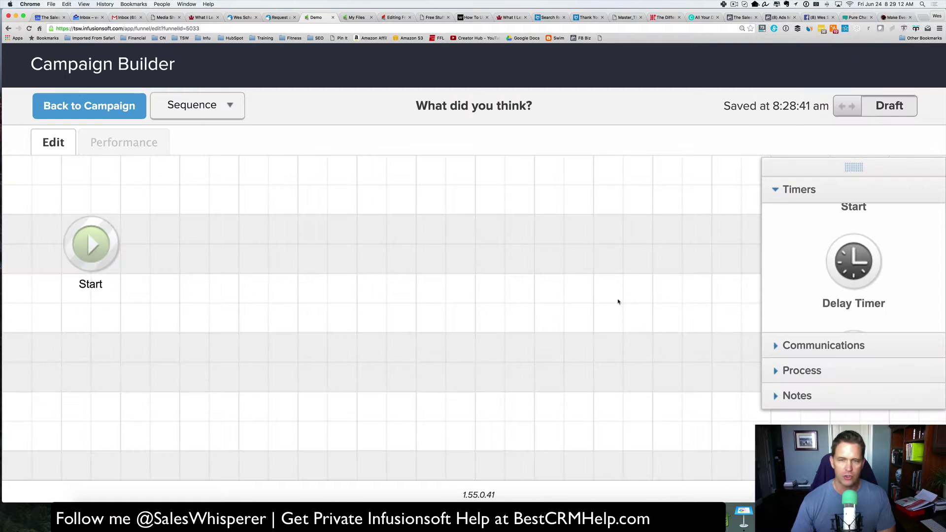
Add a Delay Timer to the sequence canvas, linked right after Start
{"action": "left_click", "coordinate": [822, 345]}
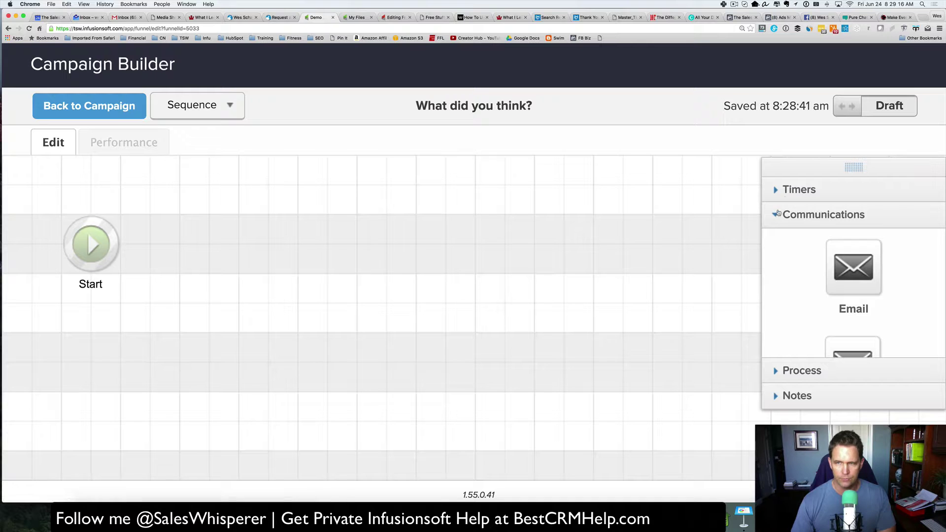
{"action": "left_click", "coordinate": [788, 194]}
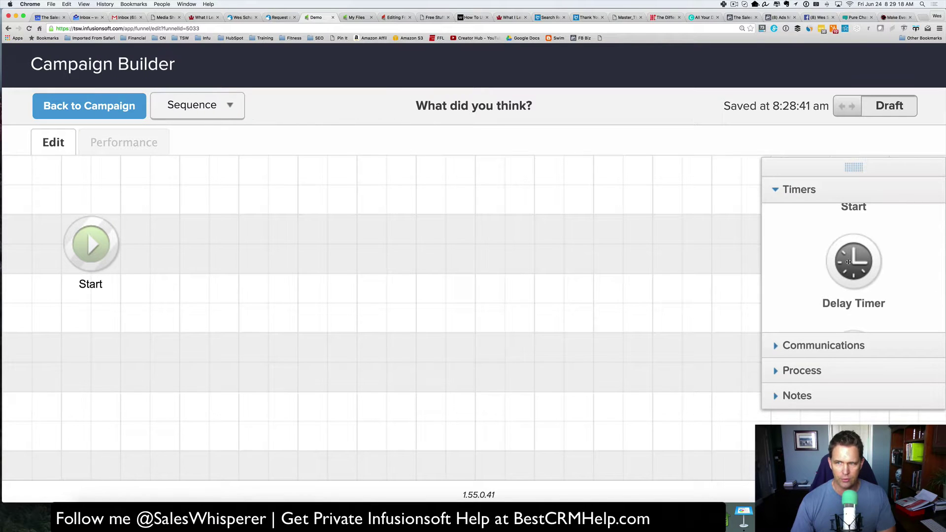
{"action": "left_click_drag", "start_coordinate": [853, 261], "coordinate": [186, 220]}
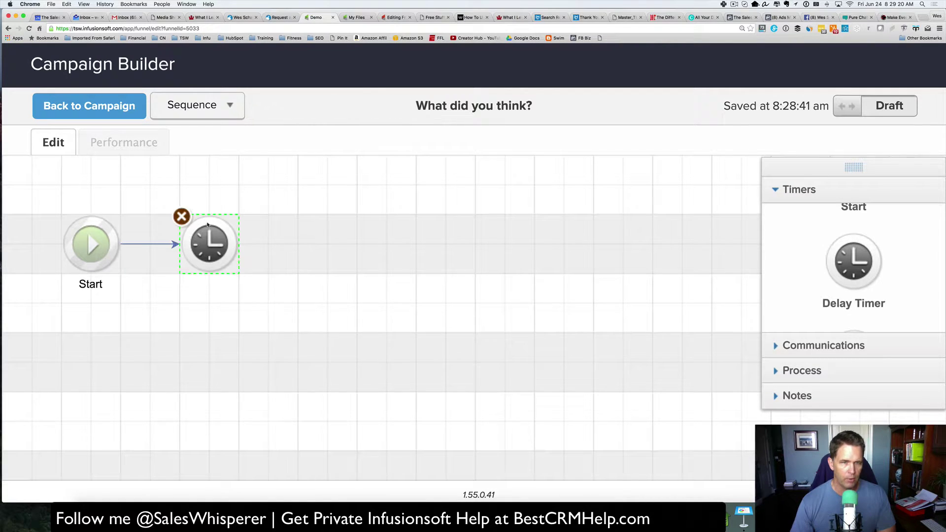
Set the delay timer to wait at least 2 hours, running on any day
{"action": "double_click", "coordinate": [210, 237]}
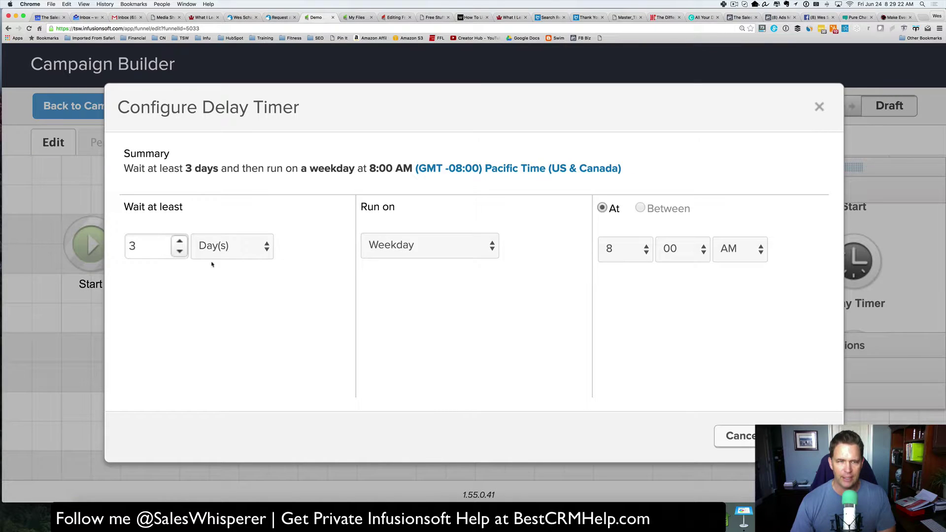
{"action": "left_click", "coordinate": [180, 251]}
{"action": "left_click", "coordinate": [208, 250]}
{"action": "left_click", "coordinate": [213, 236]}
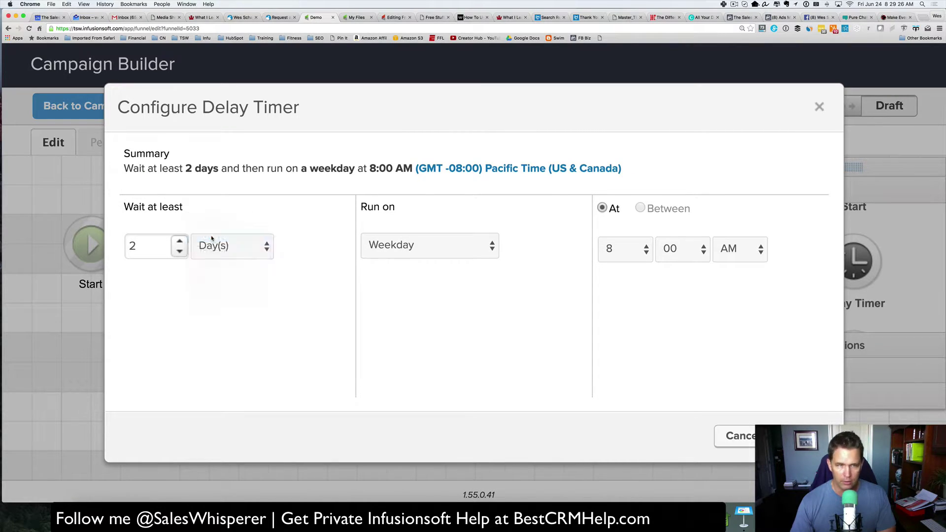
{"action": "left_click", "coordinate": [180, 252]}
{"action": "left_click", "coordinate": [180, 252]}
{"action": "left_click", "coordinate": [381, 256]}
{"action": "left_click", "coordinate": [389, 235]}
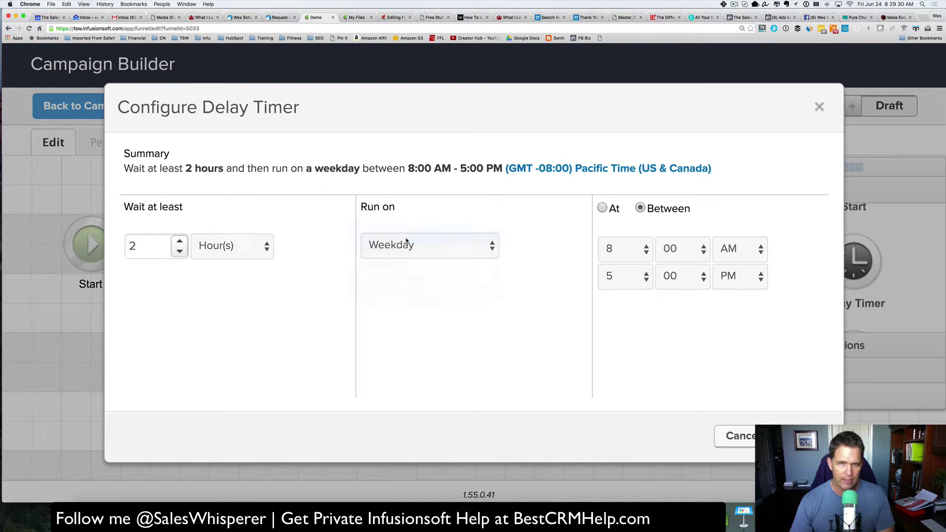
Adjust the timer's run window, setting the end time to 11:45
{"action": "left_click", "coordinate": [631, 251]}
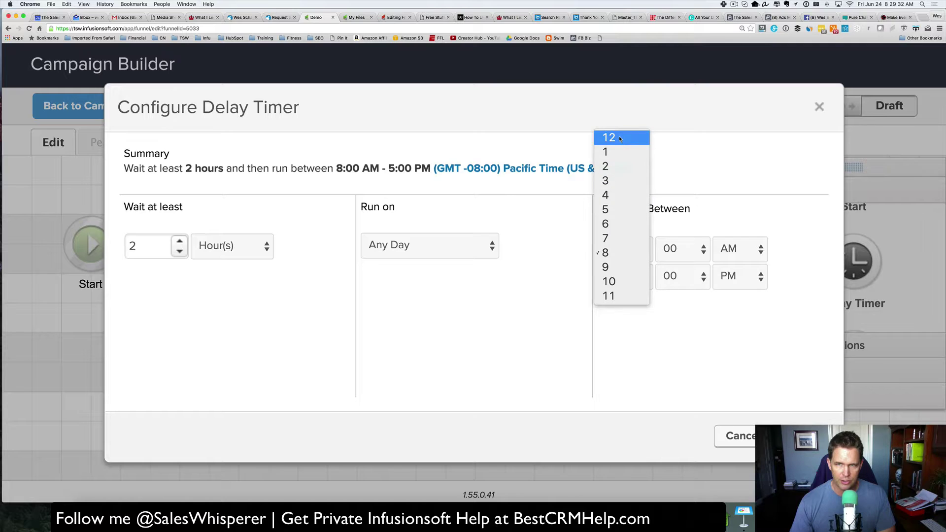
{"action": "key", "text": "Escape"}
{"action": "left_click", "coordinate": [633, 276]}
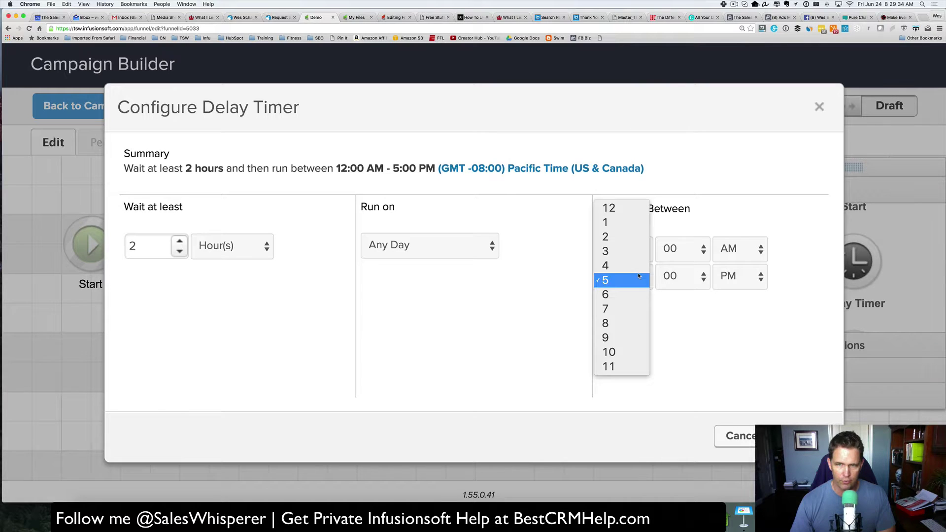
{"action": "left_click", "coordinate": [632, 367]}
{"action": "left_click", "coordinate": [684, 279]}
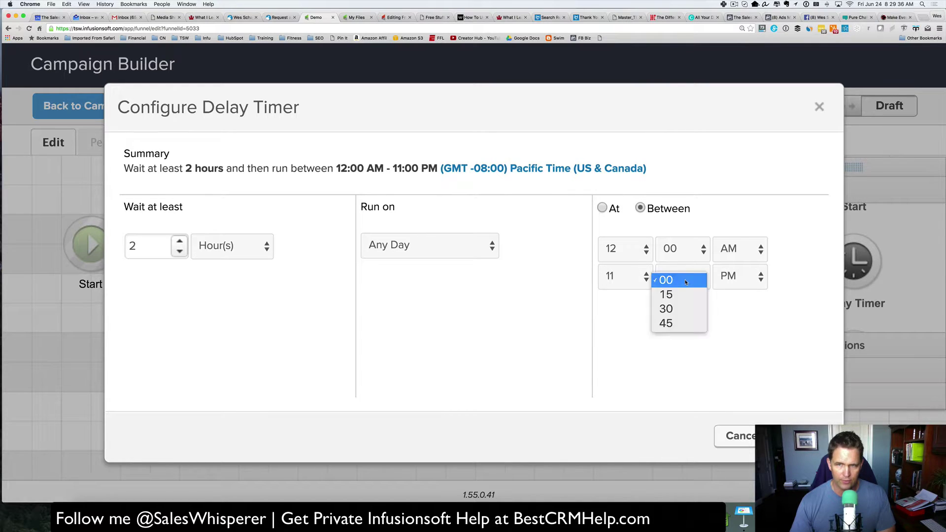
{"action": "left_click", "coordinate": [682, 326]}
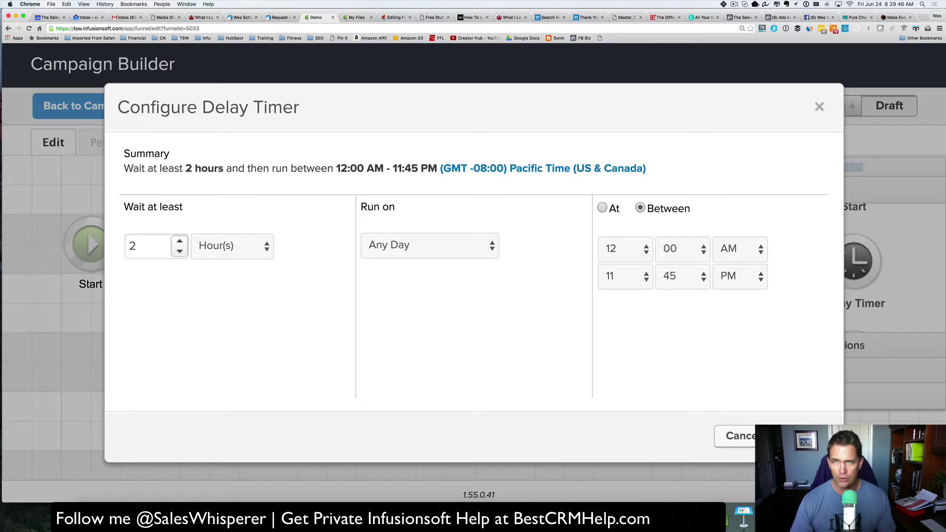
Make the timer run only on weekdays at 8:00 AM and save it
{"action": "left_click", "coordinate": [429, 249]}
{"action": "left_click", "coordinate": [428, 263]}
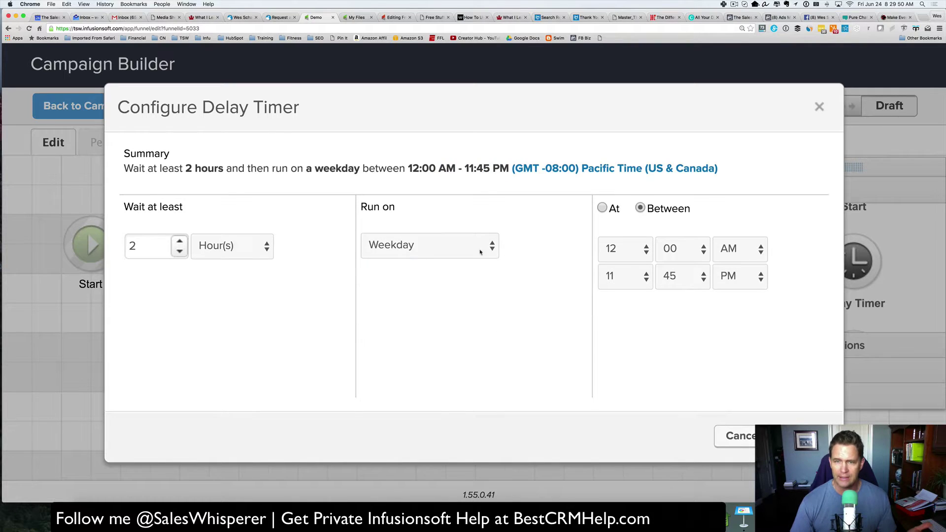
{"action": "left_click", "coordinate": [641, 256]}
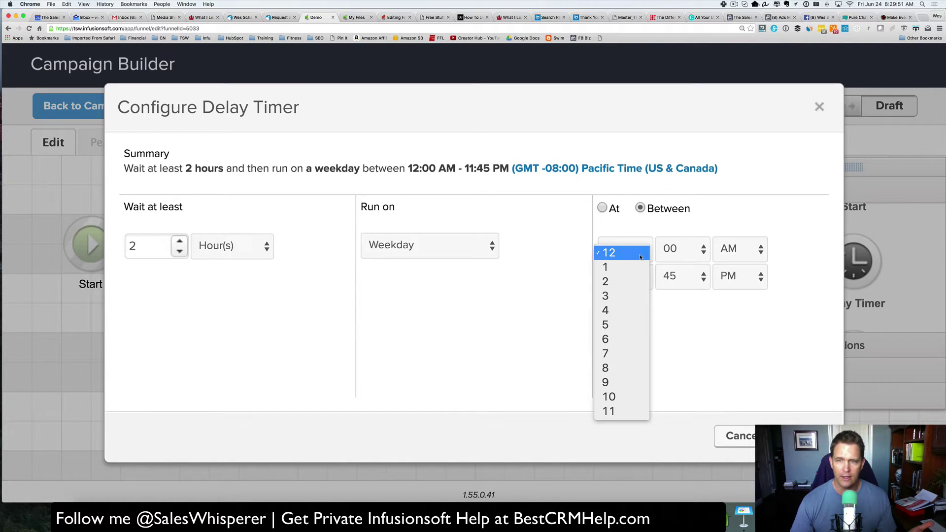
{"action": "left_click", "coordinate": [620, 367]}
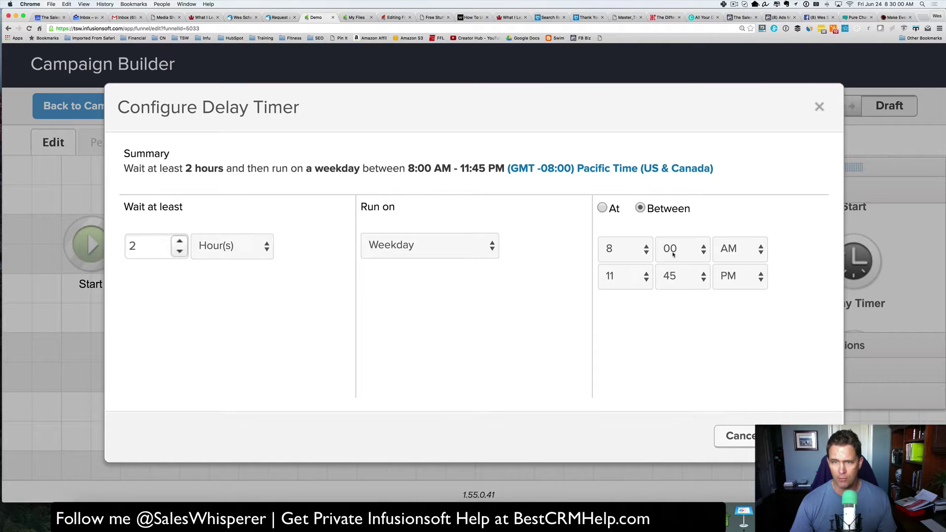
{"action": "left_click", "coordinate": [602, 207]}
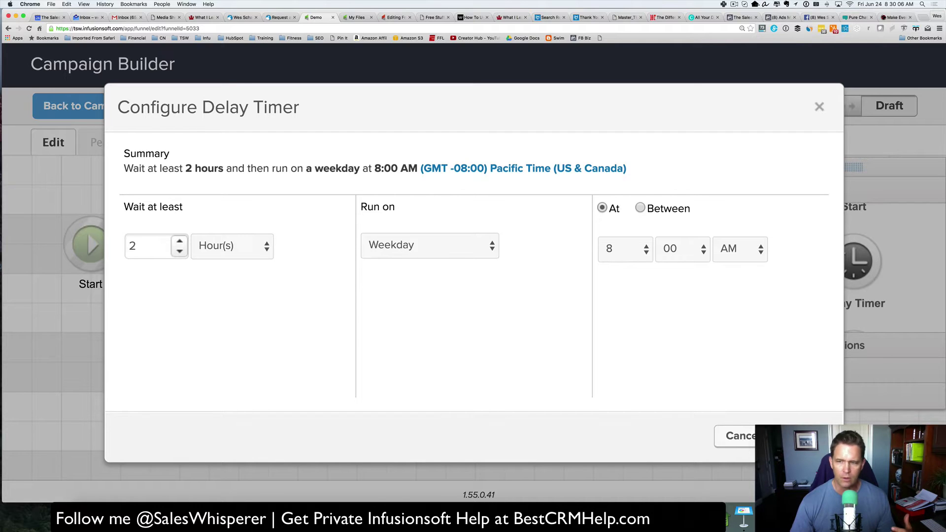
{"action": "left_click", "coordinate": [798, 436]}
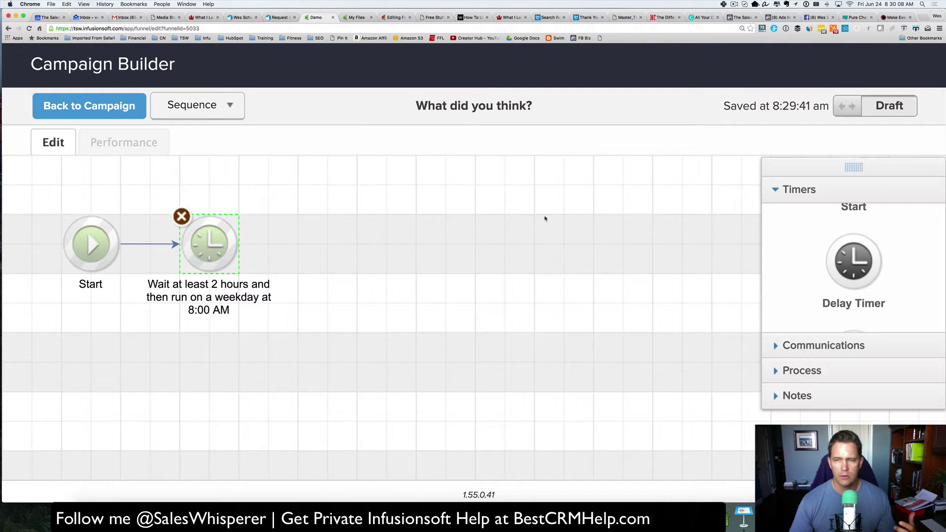
Place an Email element after the 2-hour weekday timer and name it 'What did you think?'
{"action": "left_click", "coordinate": [794, 340]}
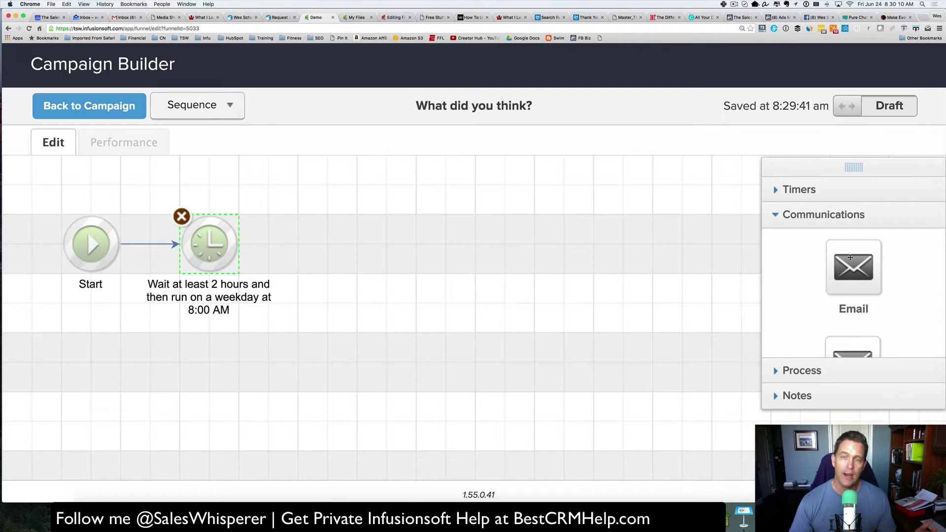
{"action": "left_click_drag", "start_coordinate": [853, 247], "coordinate": [355, 225]}
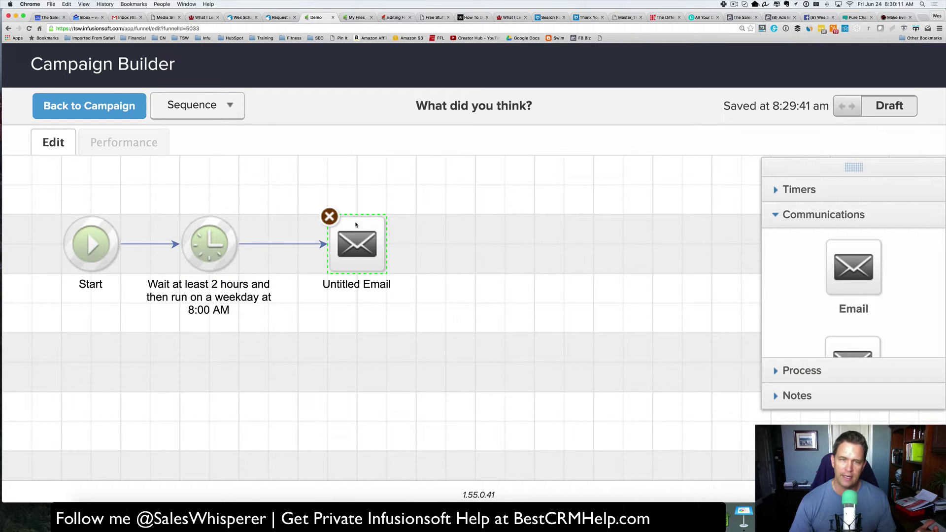
{"action": "left_click", "coordinate": [356, 283]}
{"action": "type", "text": "What did "}
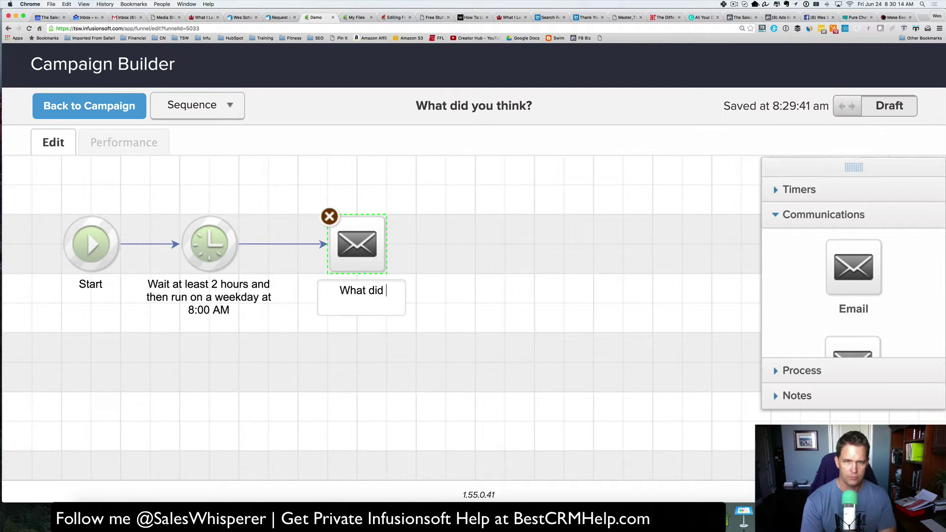
{"action": "type", "text": "you think?"}
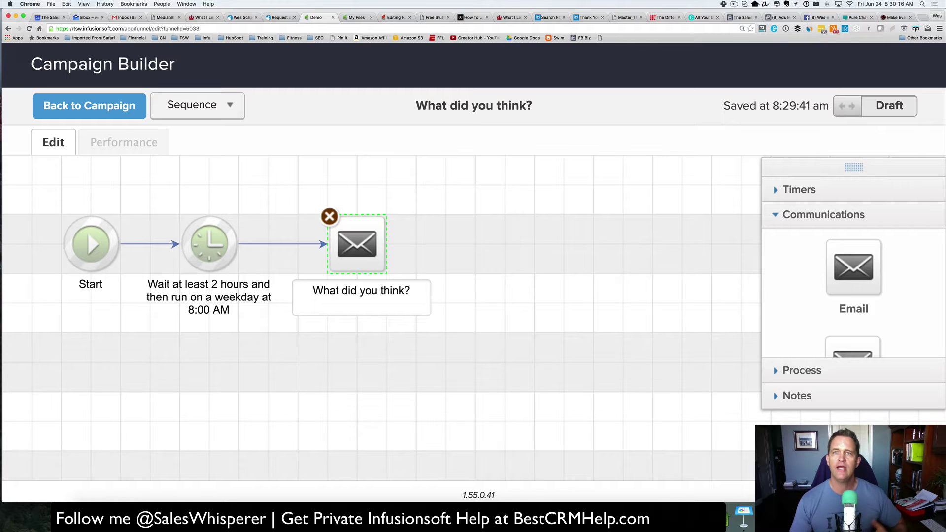
{"action": "key", "text": "Return"}
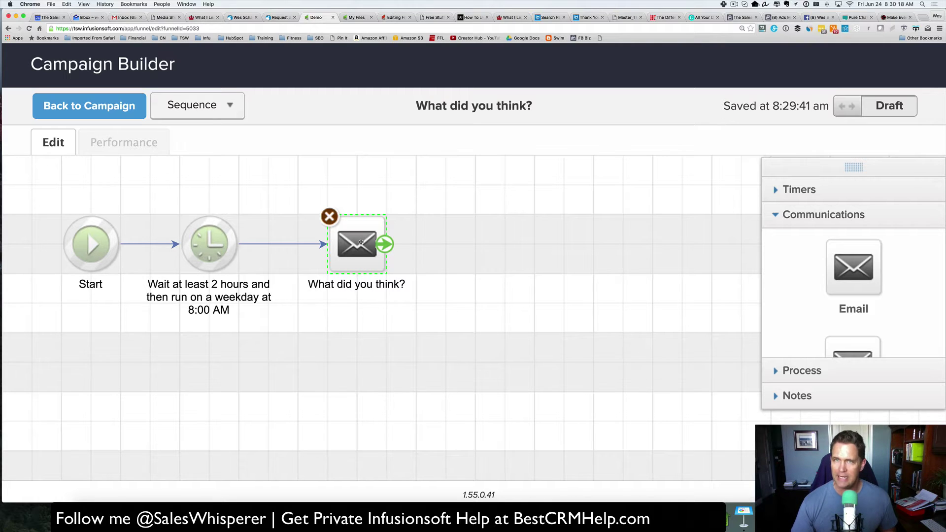